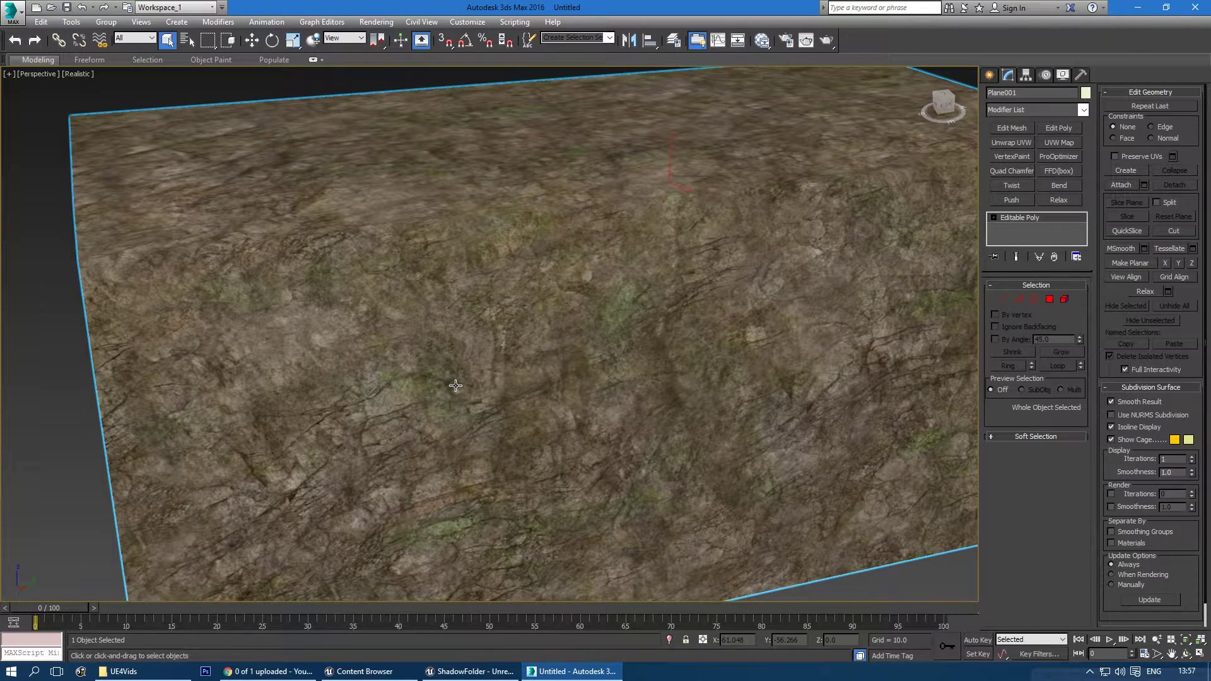
- Add an Unwrap UVW modifier to the rock plane and move its UVs from channel 2 to map channel 1
alt+middle_drag(455, 385, 587, 377)
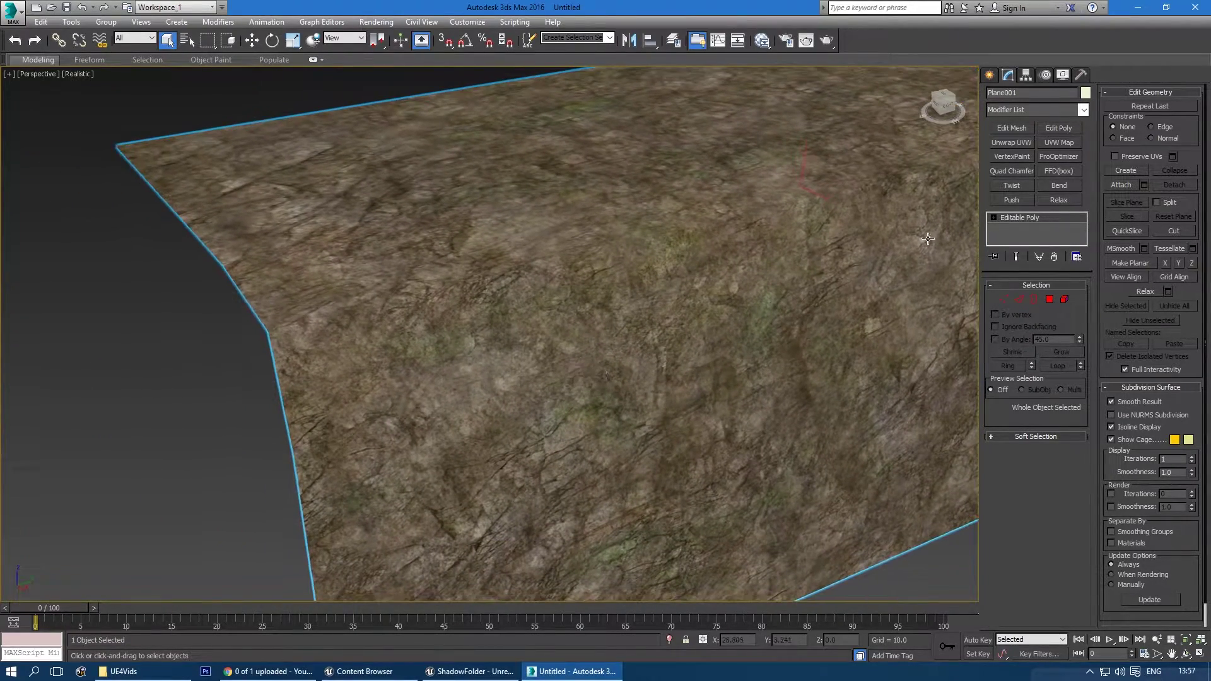
middle_drag(636, 285, 546, 298)
scroll(547, 298, down, 3)
scroll(546, 298, up, 3)
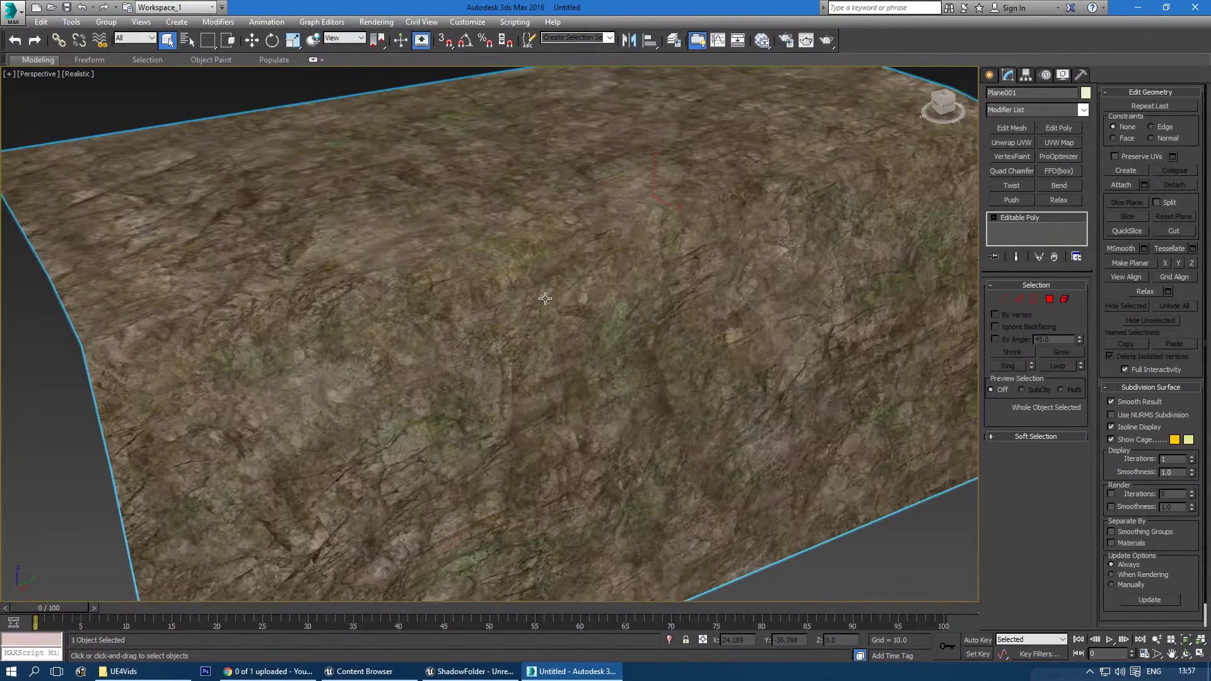
alt+middle_drag(560, 300, 580, 303)
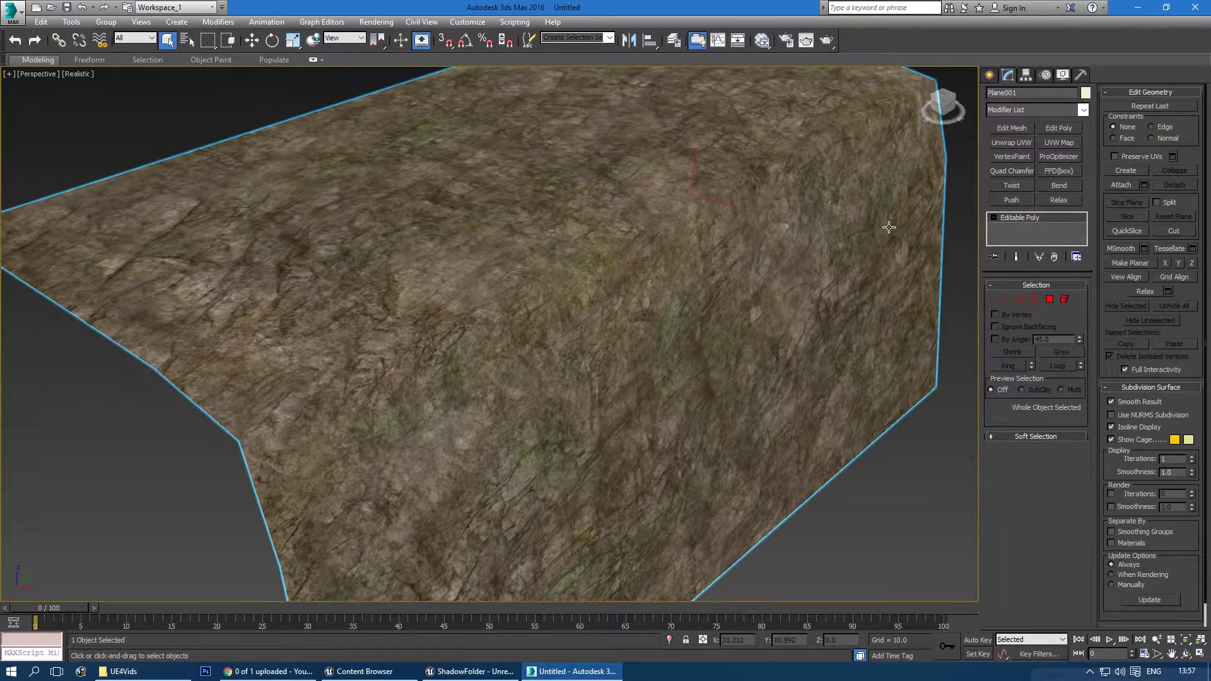
click(1011, 143)
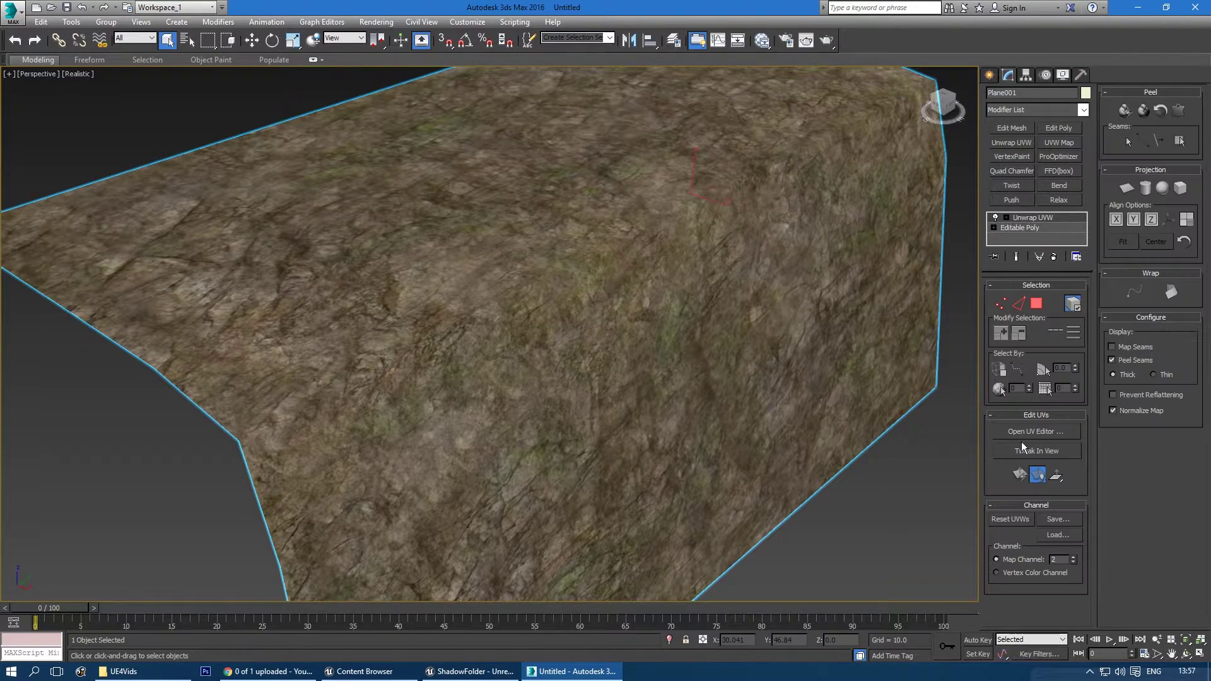
click(1074, 561)
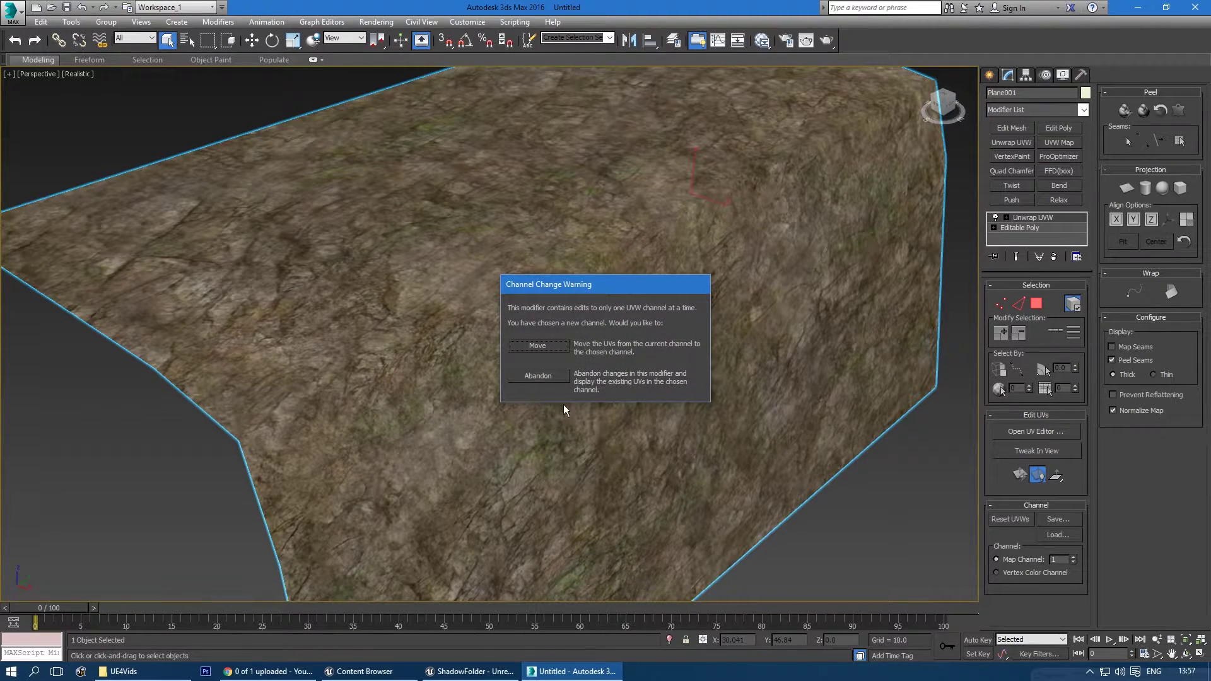
click(539, 342)
- Open the channel 1 UVs for editing and shift the upper UV shell slightly toward the tile's left edge
click(1038, 433)
middle_drag(750, 347, 795, 336)
scroll(827, 330, down, 3)
scroll(795, 336, up, 5)
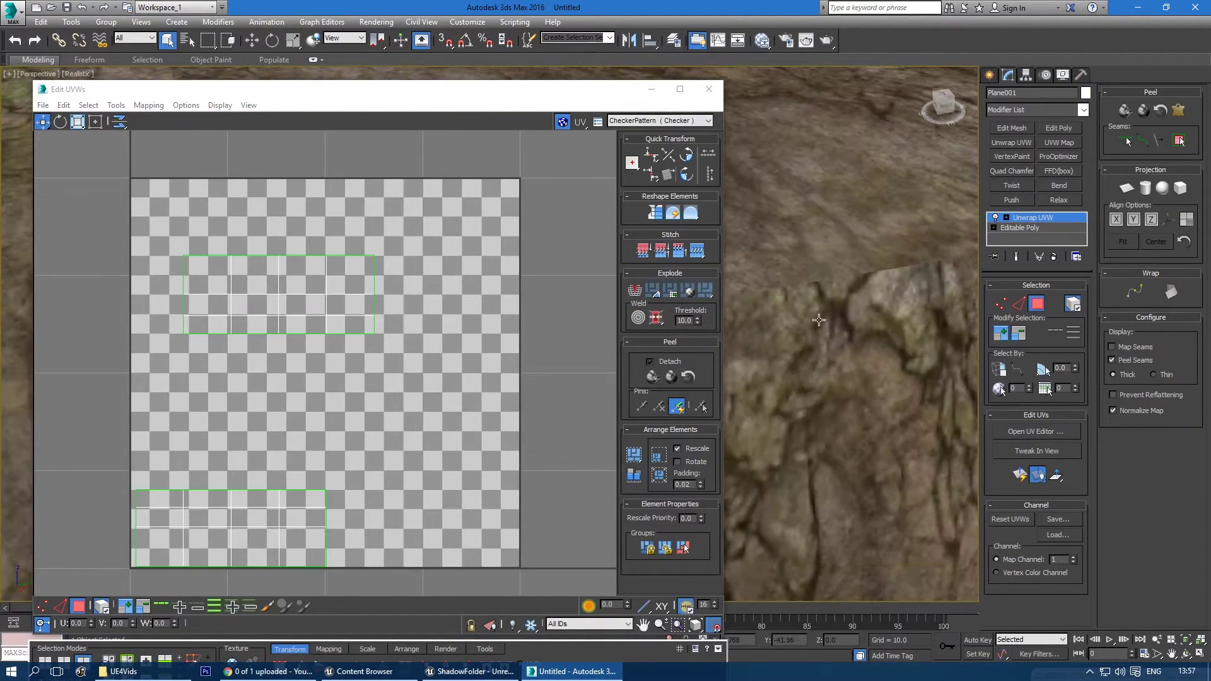
click(331, 308)
click(332, 308)
scroll(324, 325, down, 1)
drag(324, 326, 301, 335)
scroll(712, 319, down, 1)
click(555, 331)
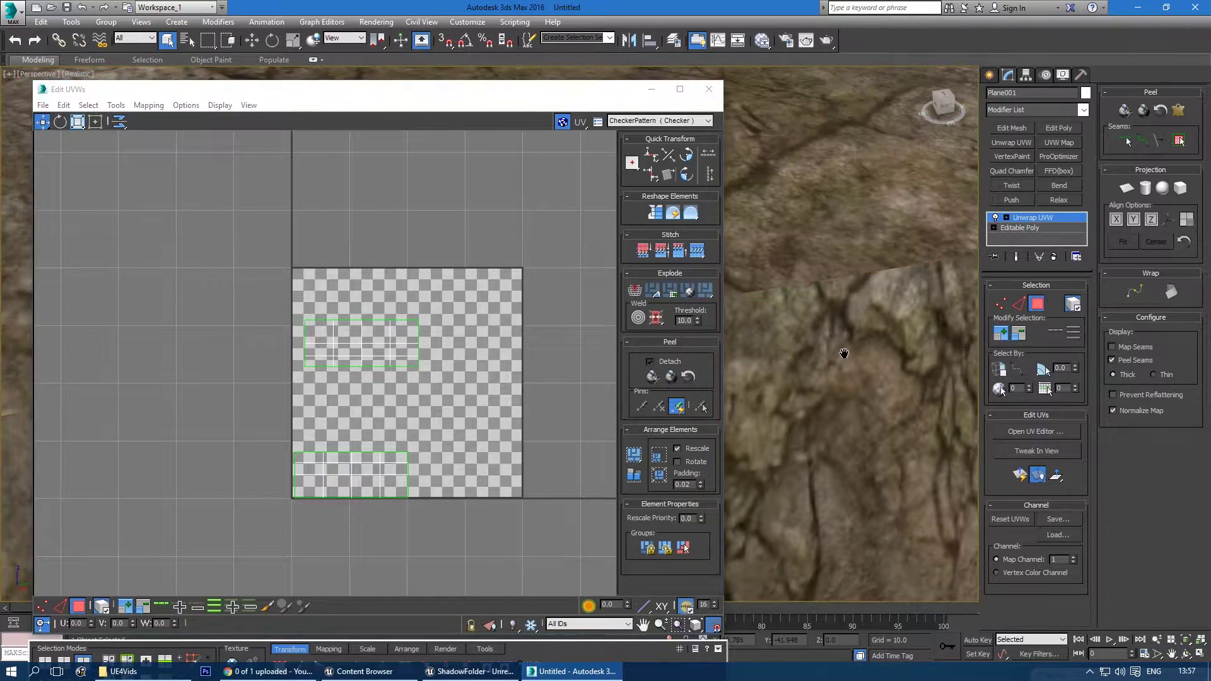
- Check the shifted texture along the block's edge, close the UV editor and collapse the Unwrap UVW modifier into the Editable Poly
scroll(828, 352, down, 3)
alt+middle_drag(825, 352, 748, 327)
scroll(846, 347, down, 1)
scroll(828, 293, up, 3)
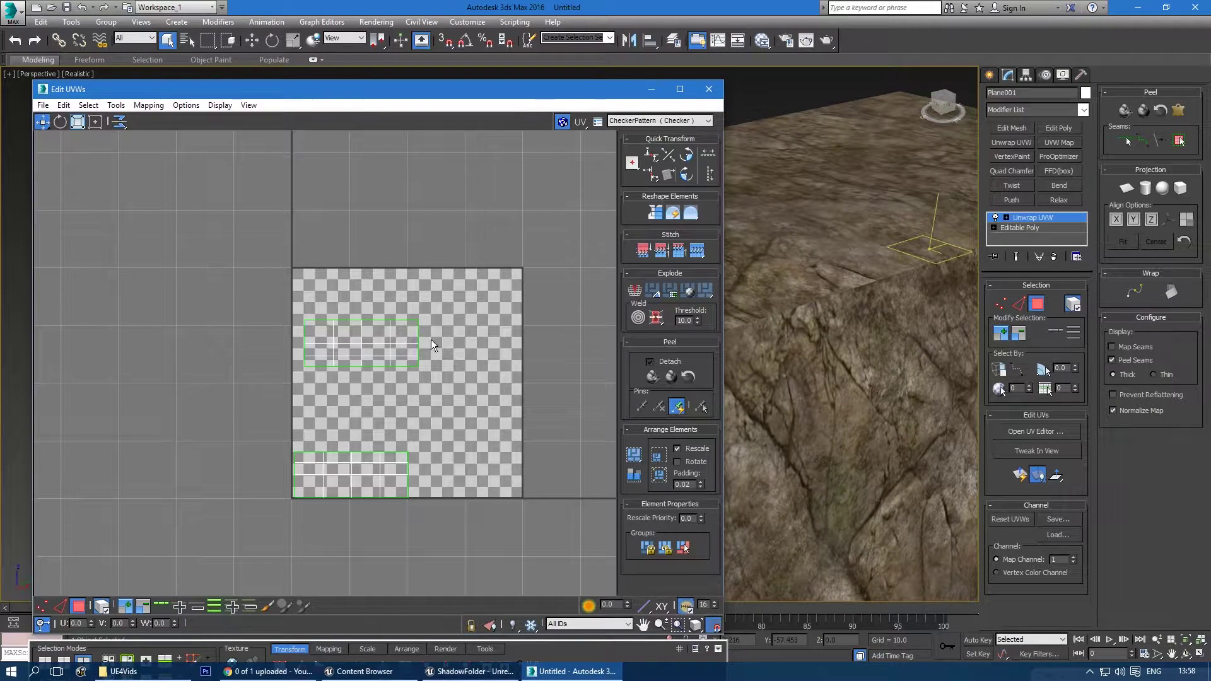
scroll(415, 374, up, 1)
alt+middle_drag(812, 320, 825, 327)
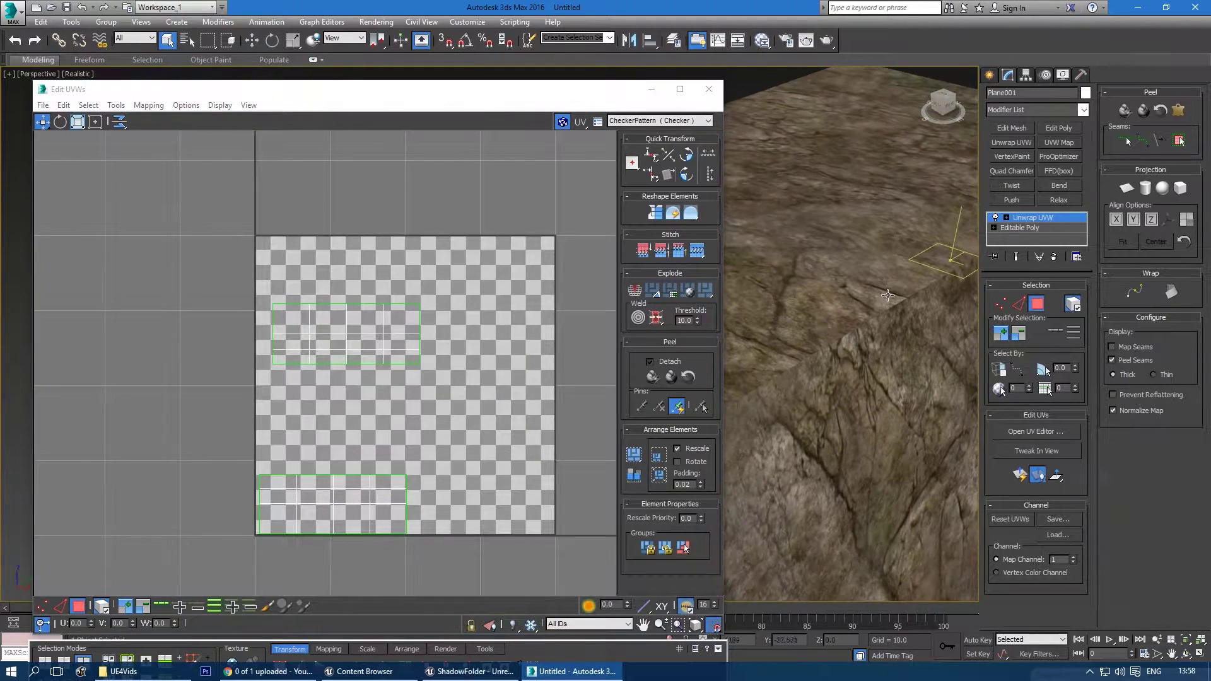
click(462, 386)
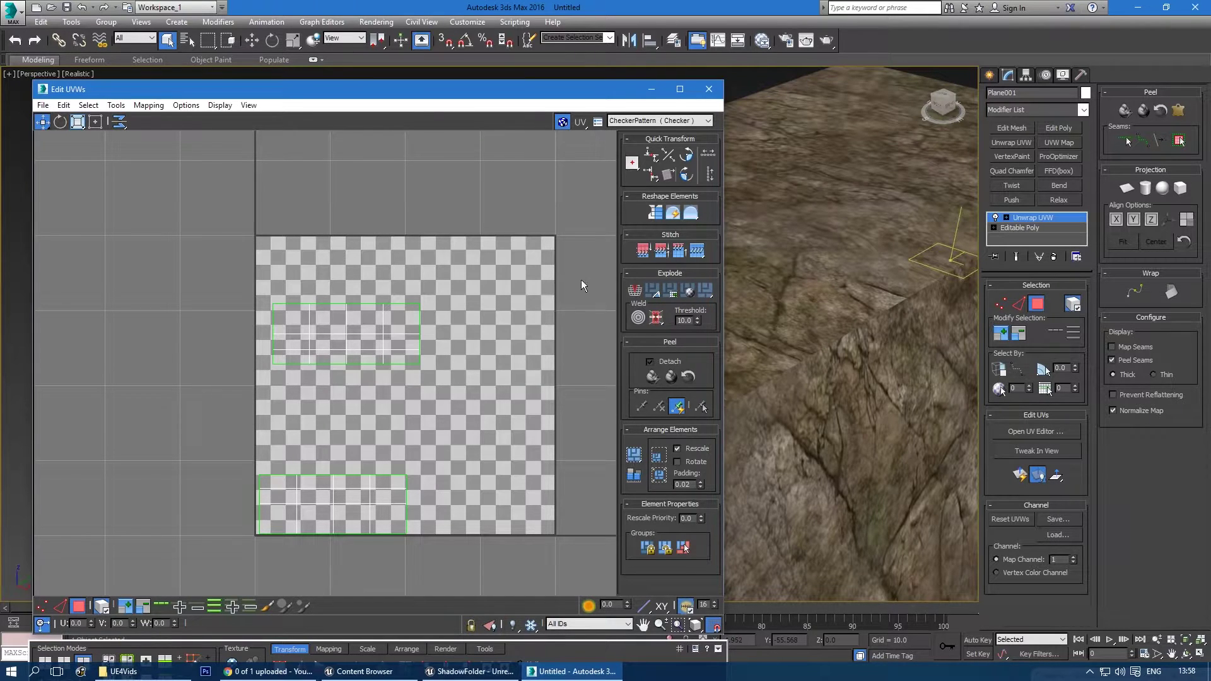
click(705, 90)
key(ctrl+z)
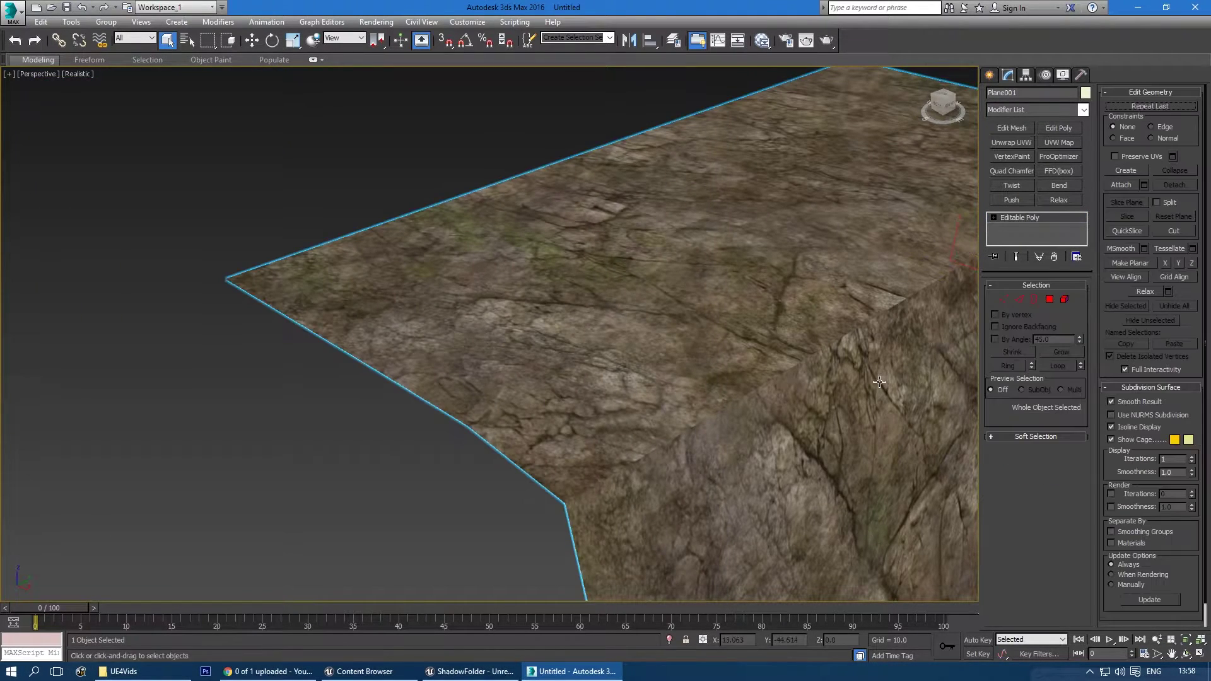
- Add a new Unwrap UVW modifier on map channel 2, abandoning the current channel's UVs, and open its UV editor
middle_drag(797, 406, 765, 396)
click(1012, 143)
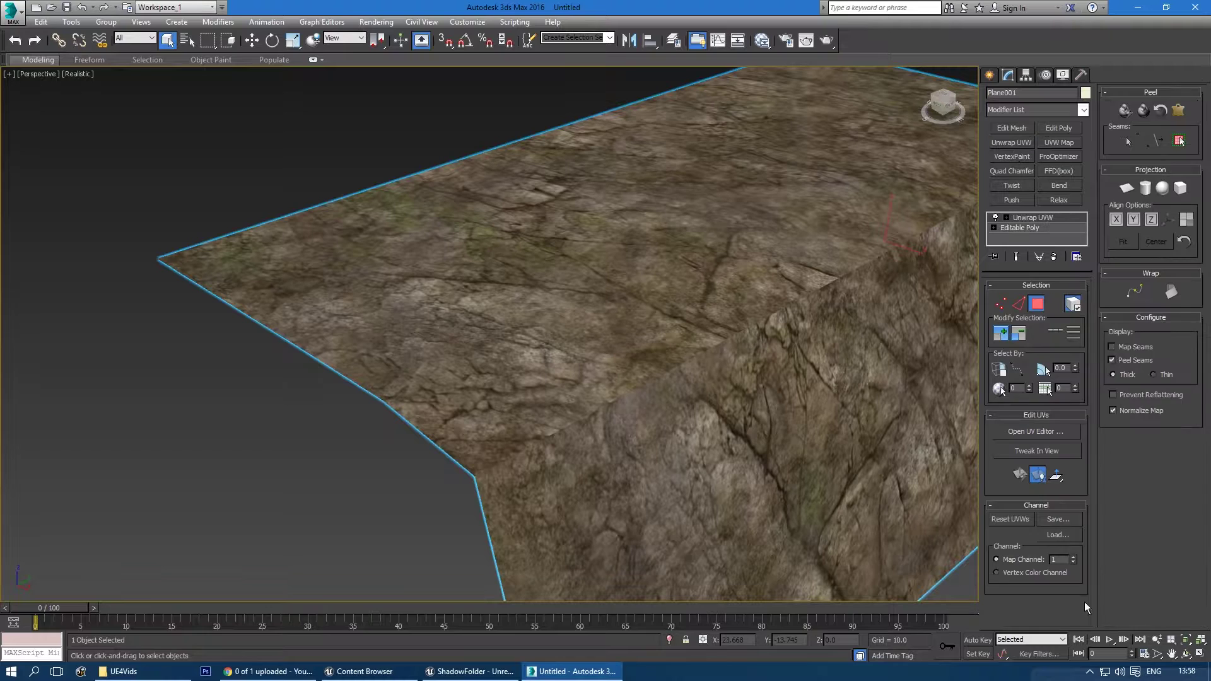
click(1074, 557)
click(546, 381)
click(1017, 433)
- Turn off element selection and quick planar map the two face rows along the block's bevelled edge into one UV strip
scroll(828, 355, down, 3)
click(821, 329)
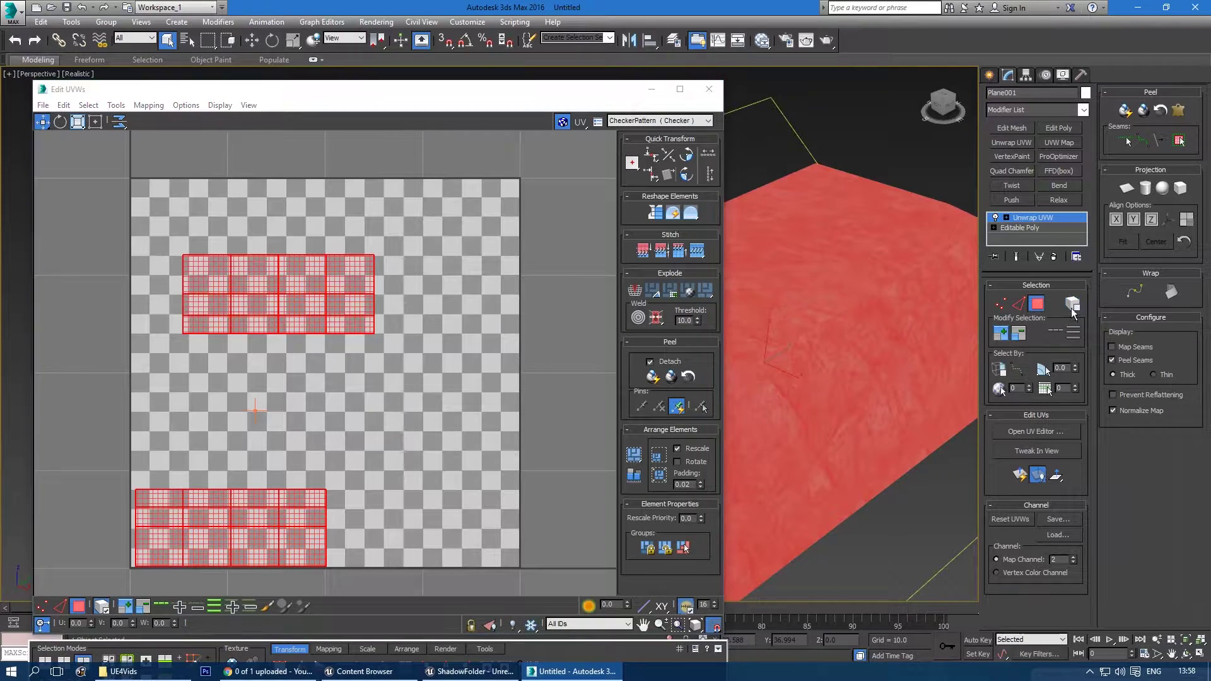
alt+drag(445, 323, 470, 327)
click(400, 423)
click(102, 606)
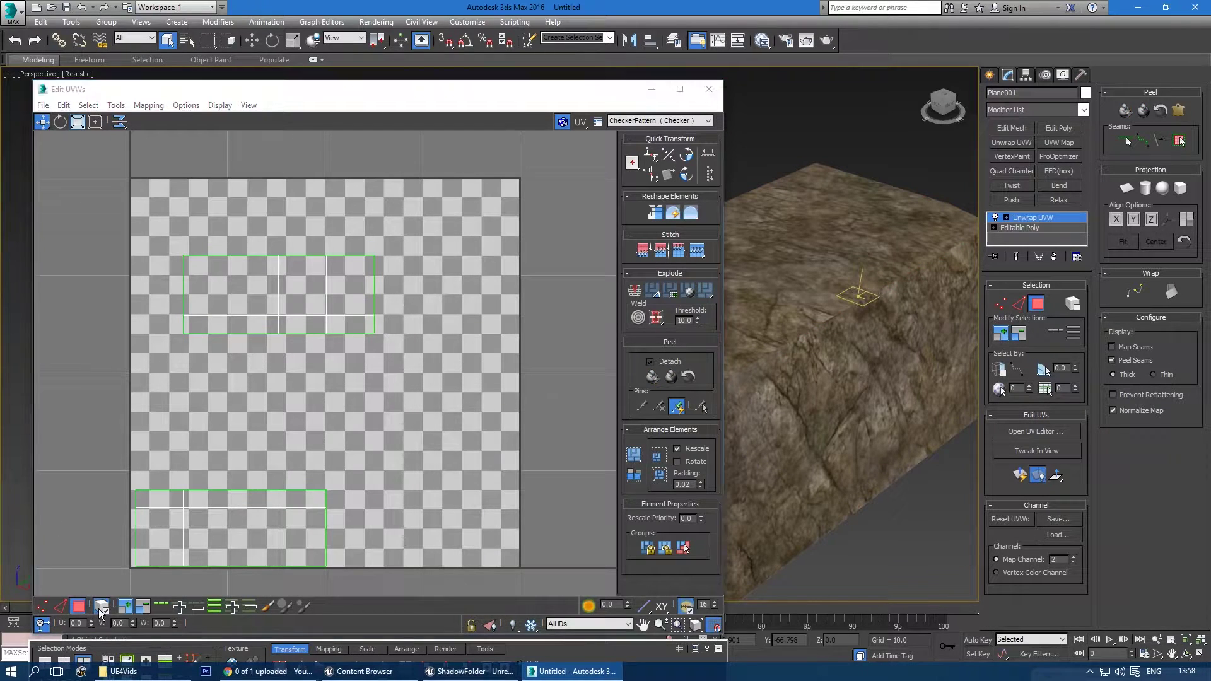
drag(77, 444, 502, 328)
ctrl+drag(413, 464, 110, 495)
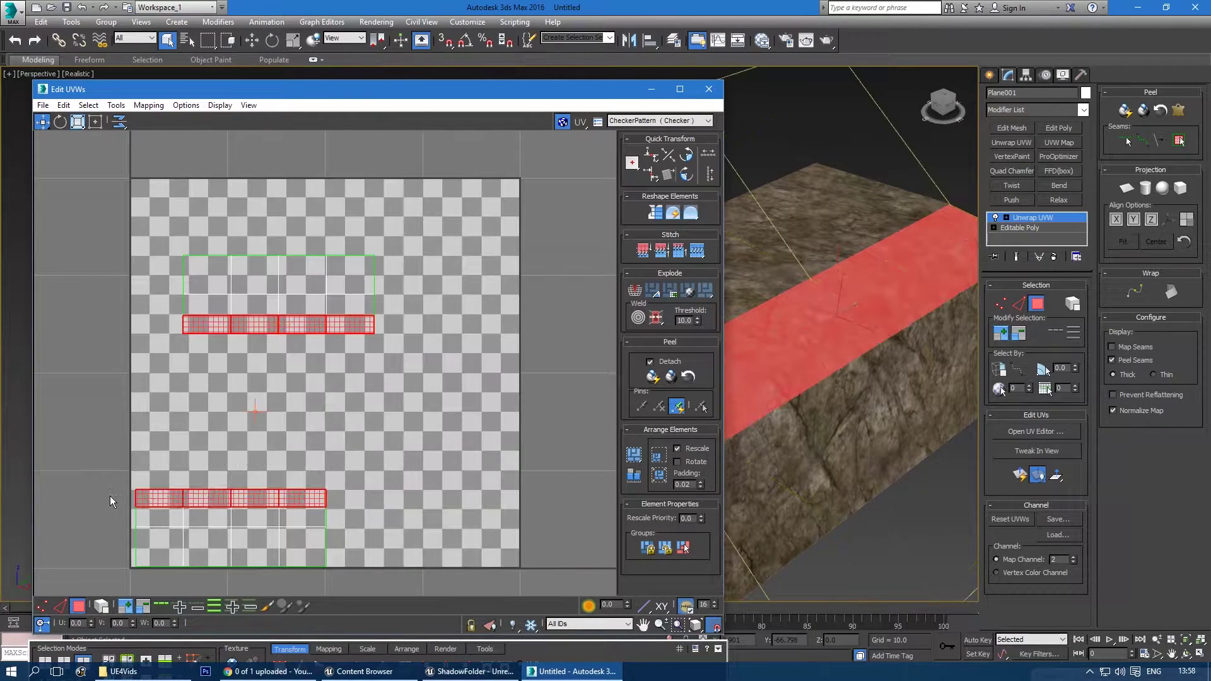
middle_drag(398, 433, 415, 433)
key(Return)
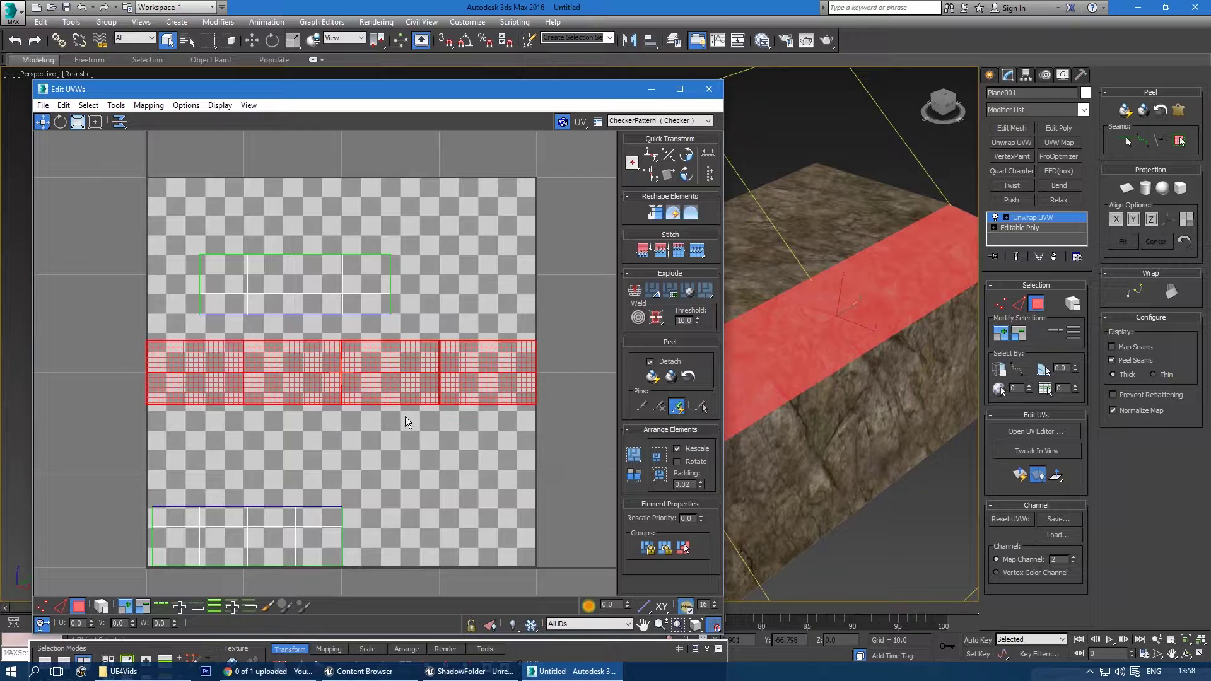
- Quick planar map the block's top faces into a single UV shell and move it above the edge strip
click(275, 299)
key(Return)
double_click(403, 344)
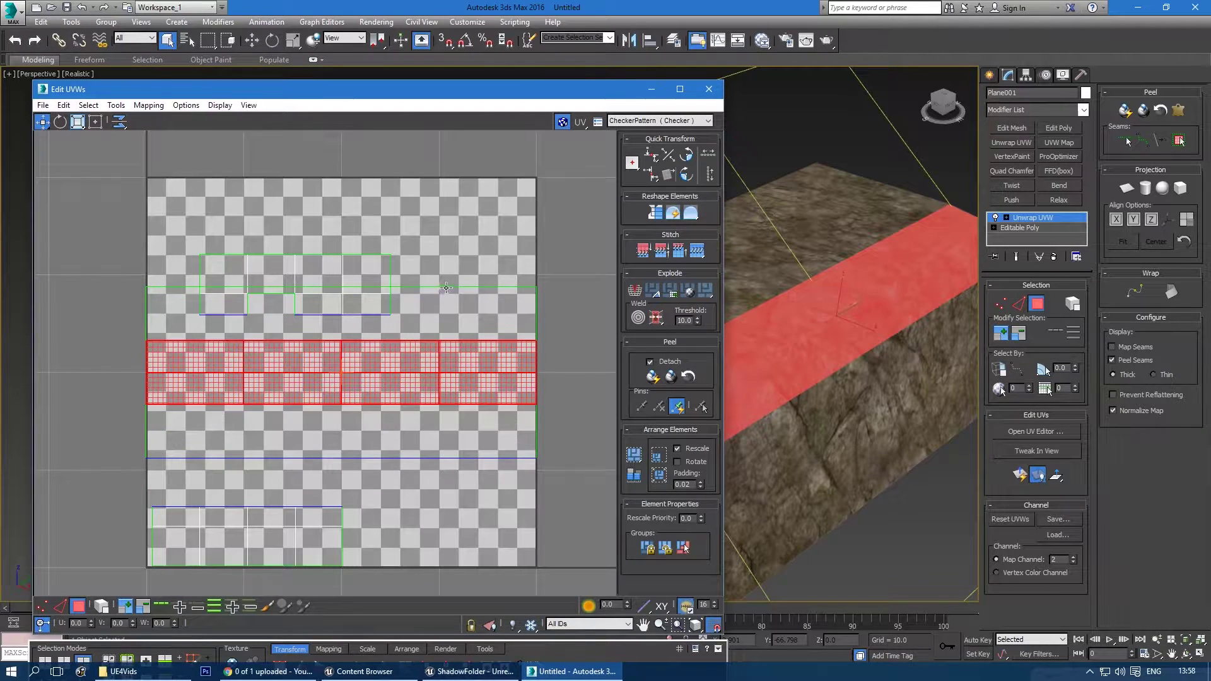
click(448, 249)
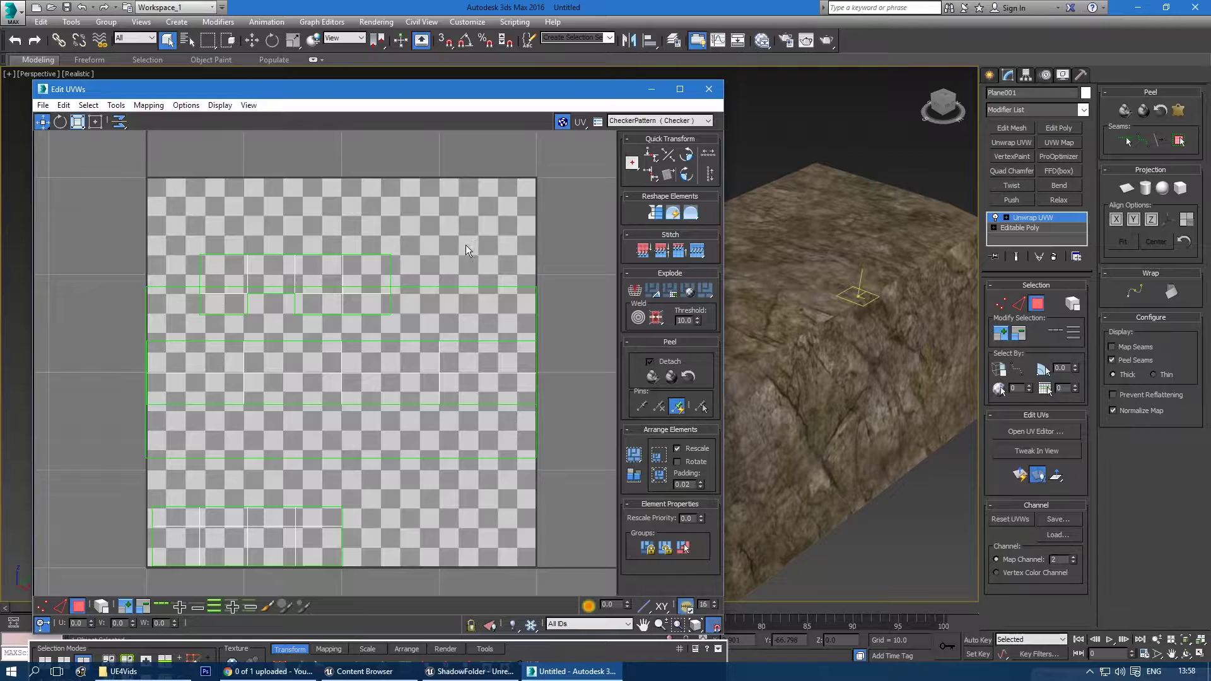
double_click(161, 317)
key(Return)
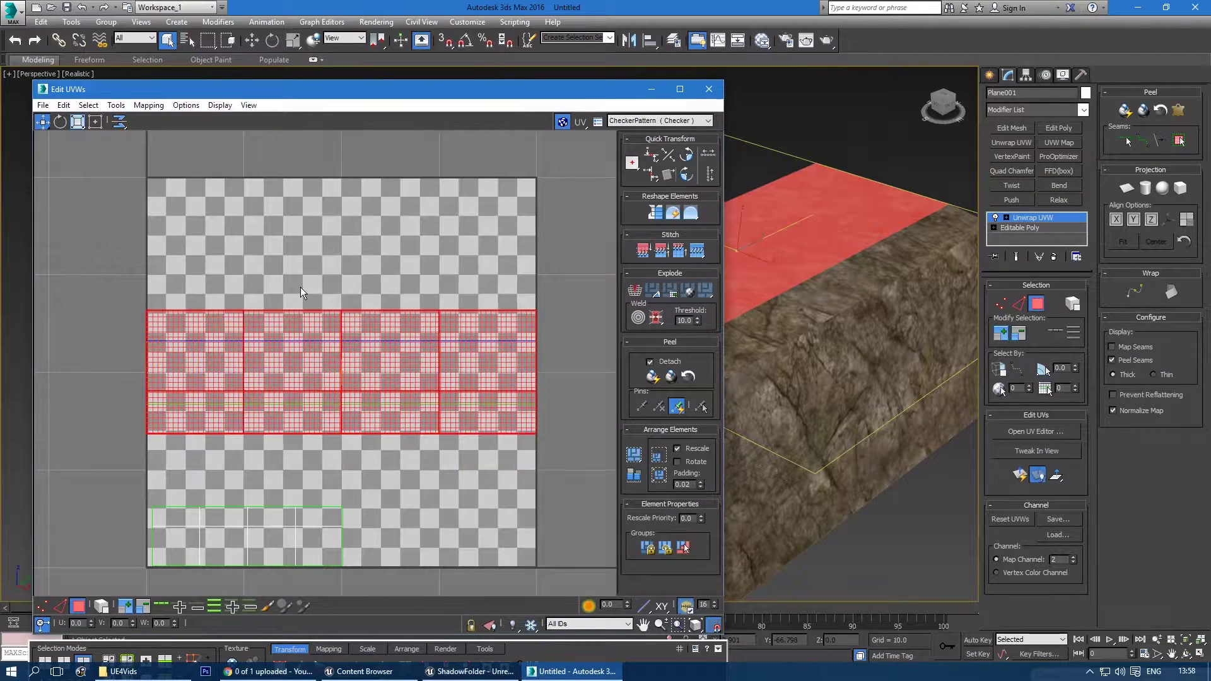
drag(327, 330, 335, 185)
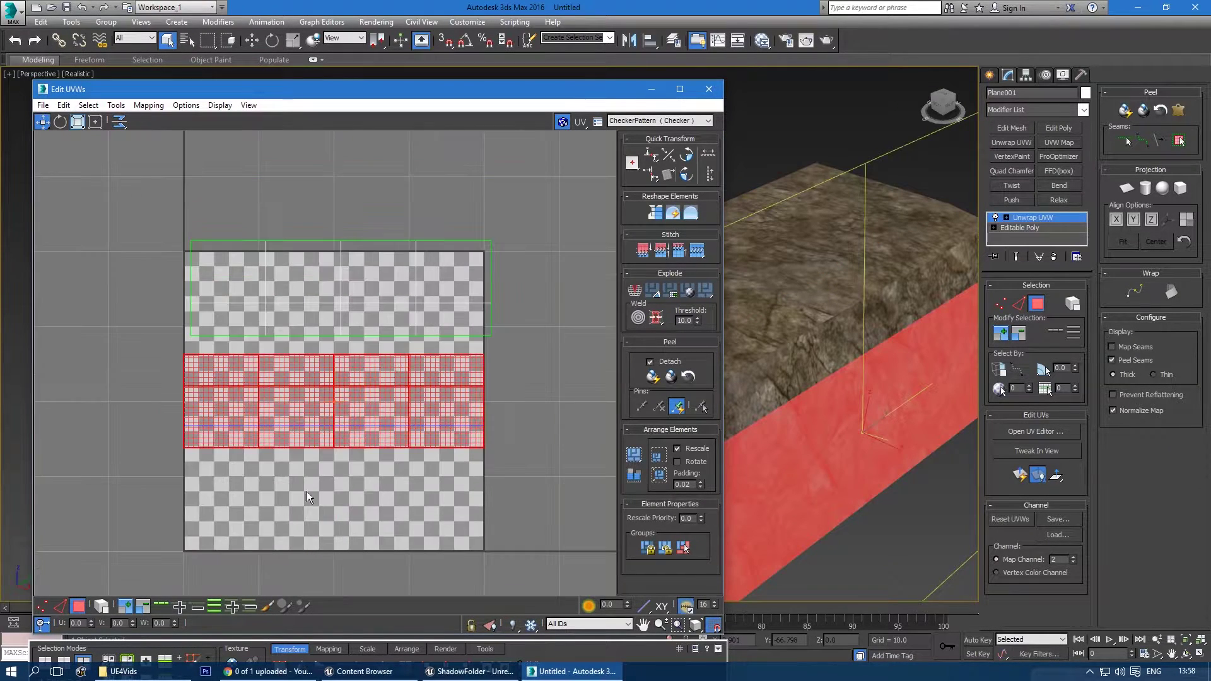
- Move the side-face shell up with the top shell, outside the UV tile, leaving only the edge strip inside and selected
drag(369, 379, 376, 260)
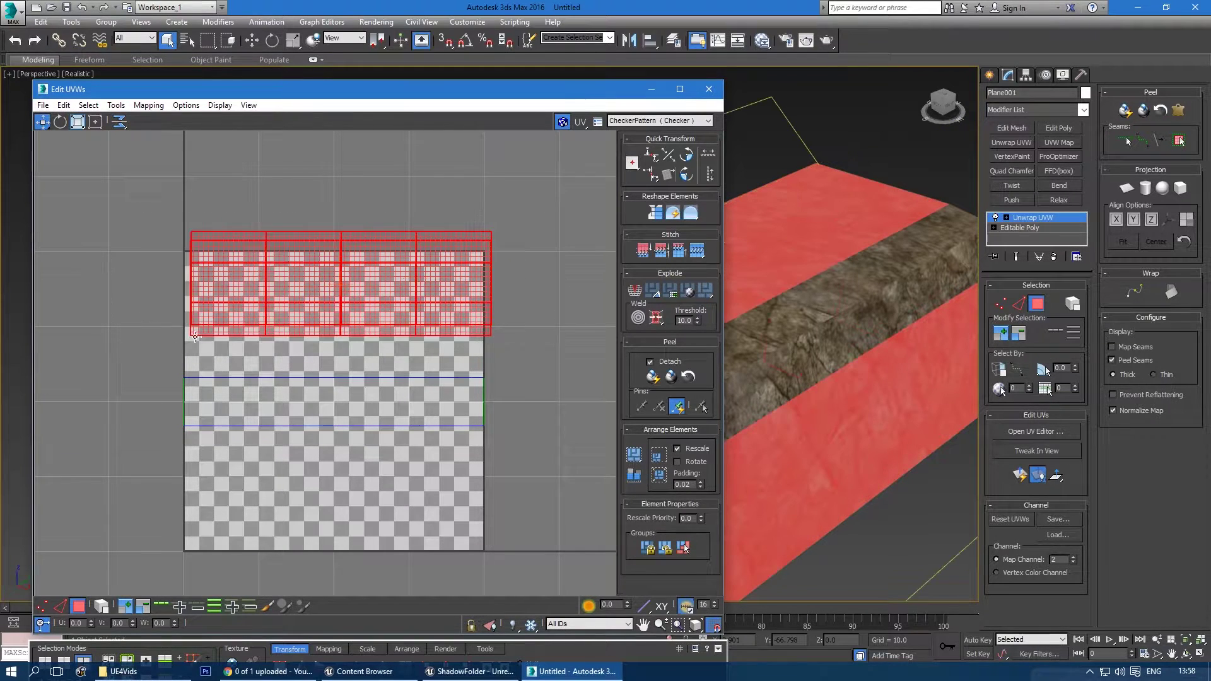
drag(291, 306, 311, 180)
drag(528, 344, 189, 452)
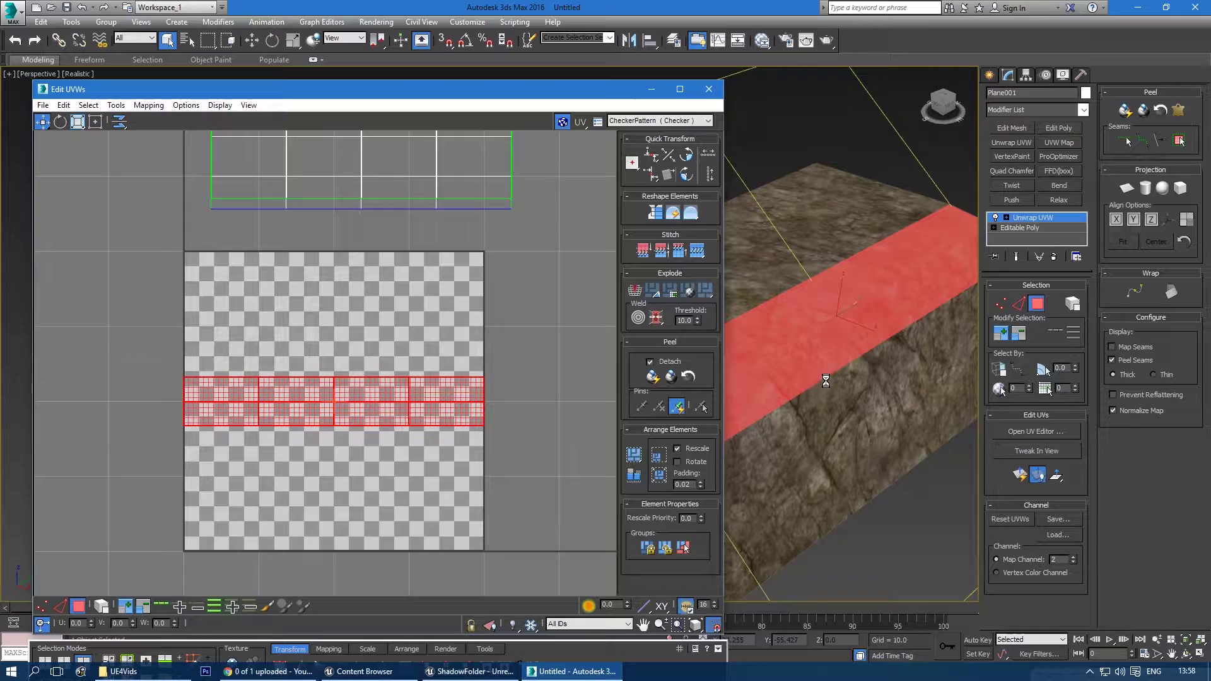
- Inspect the edge strip on the block, close the UV editor and collapse the channel 2 unwrap into the Editable Poly
scroll(826, 381, down, 3)
alt+middle_drag(826, 381, 815, 278)
scroll(844, 374, up, 4)
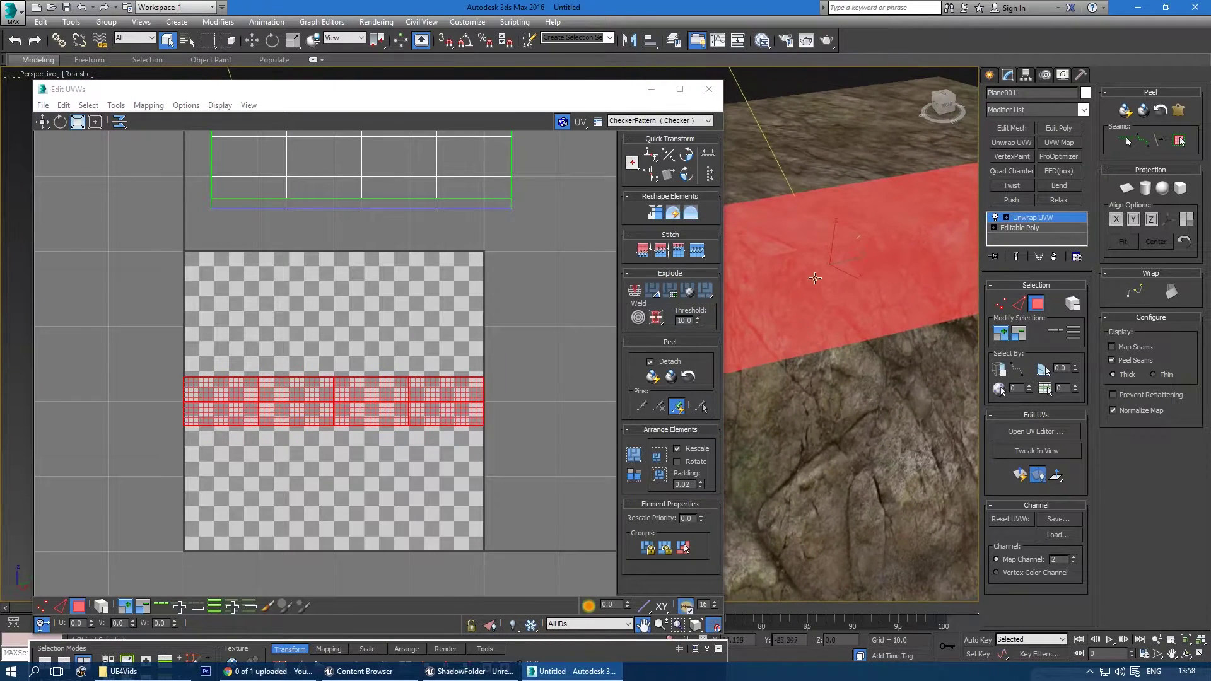
click(440, 401)
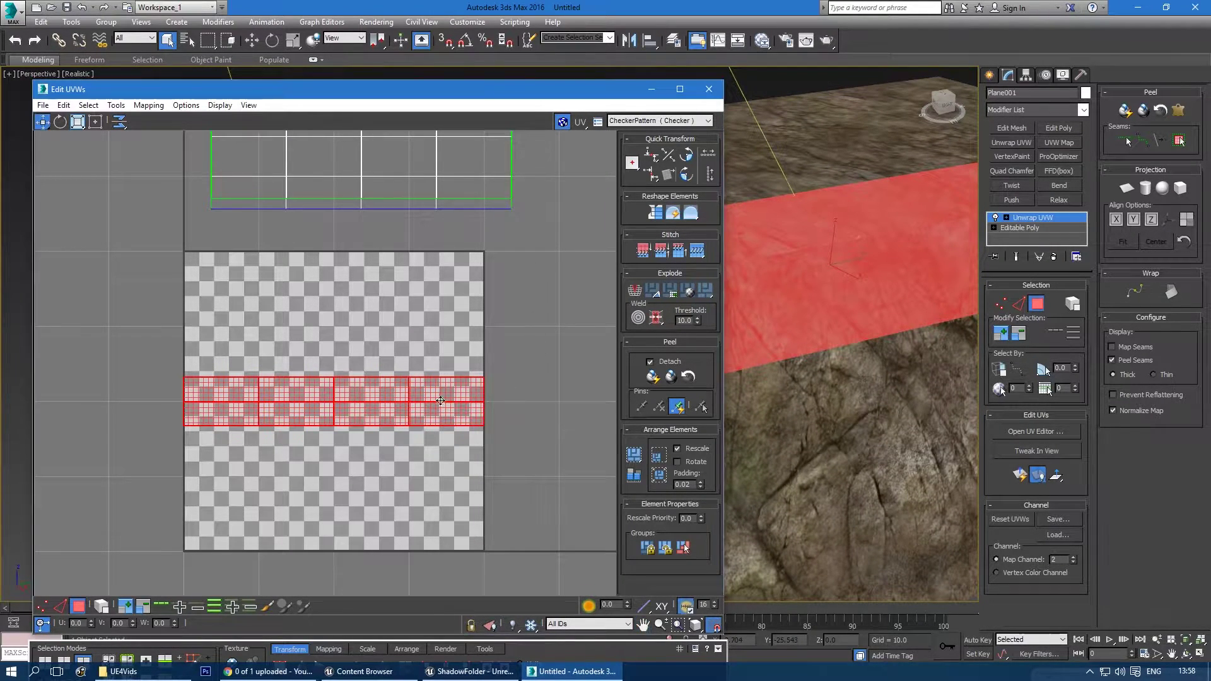
click(530, 346)
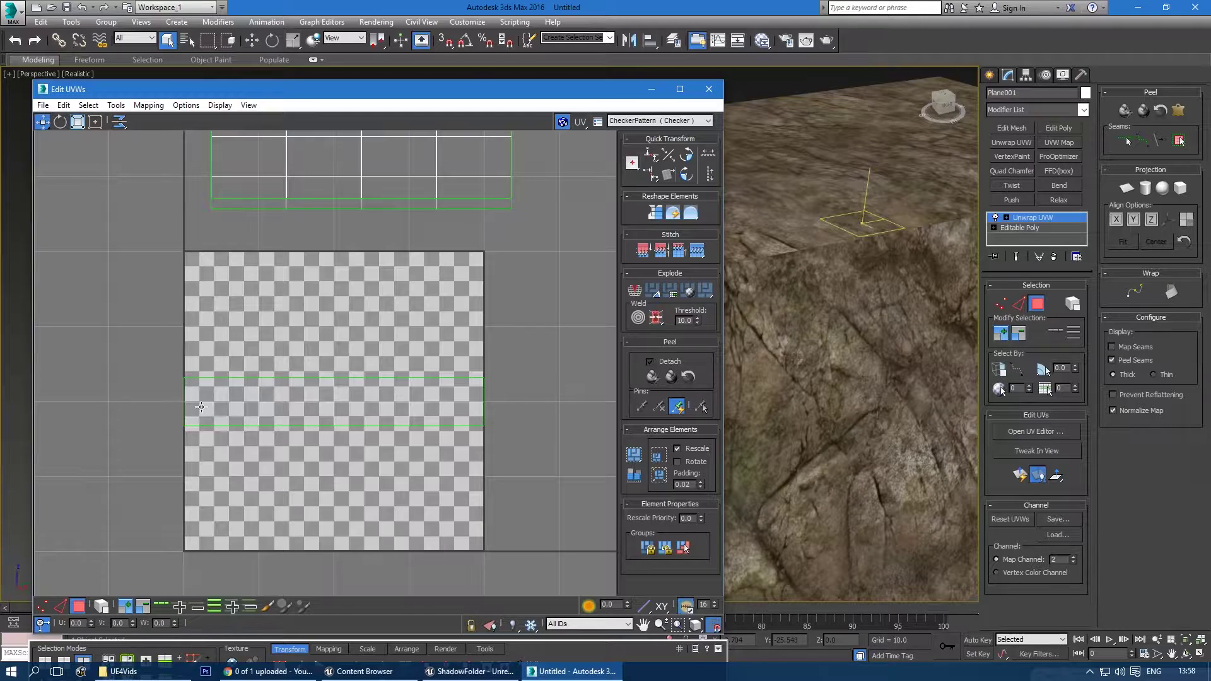
click(709, 89)
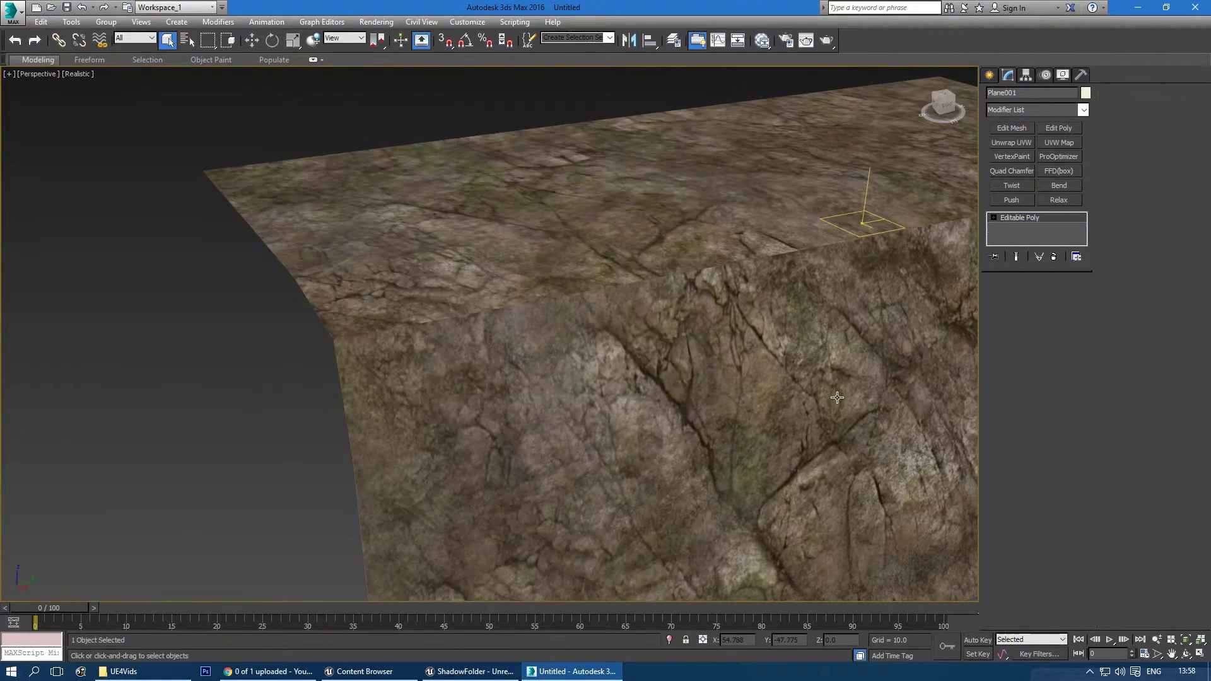
middle_drag(837, 397, 652, 357)
scroll(706, 373, down, 3)
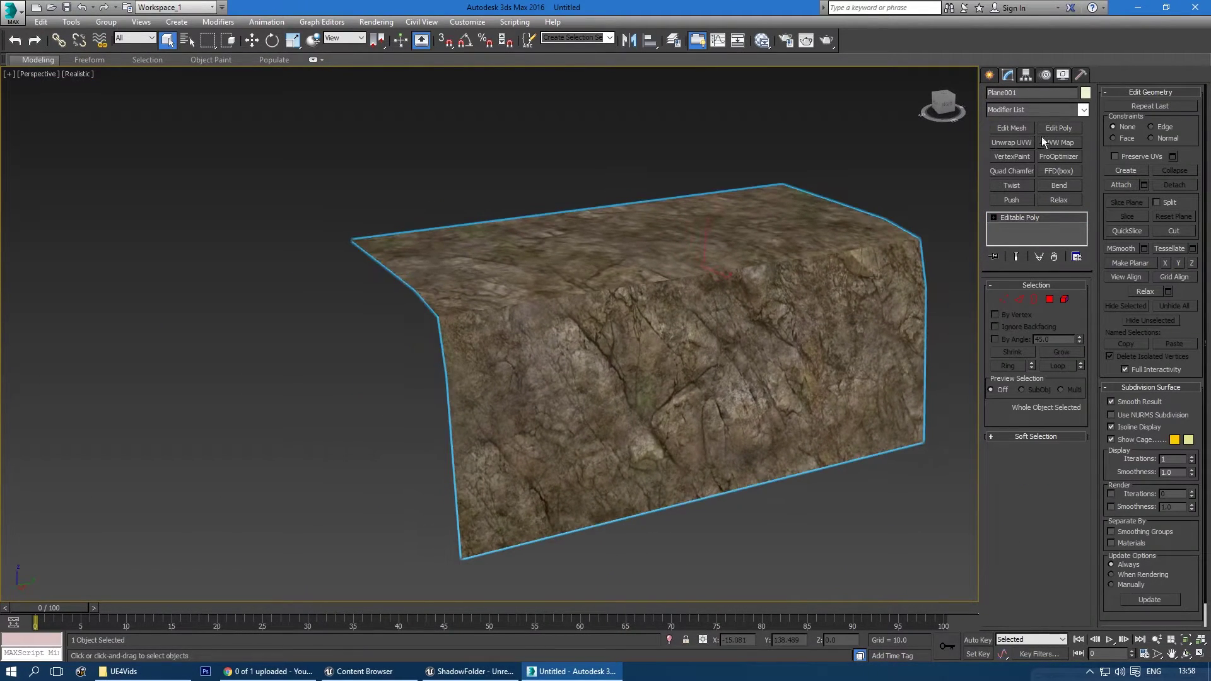
click(1012, 156)
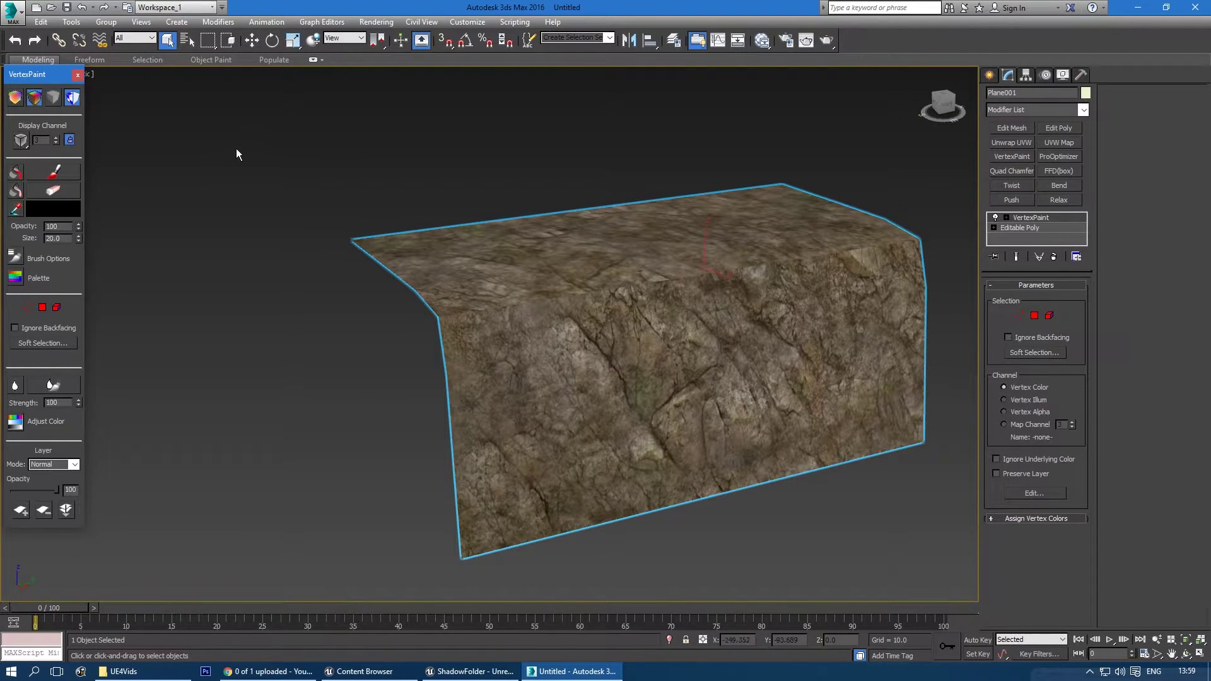
alt+middle_drag(236, 154, 315, 230)
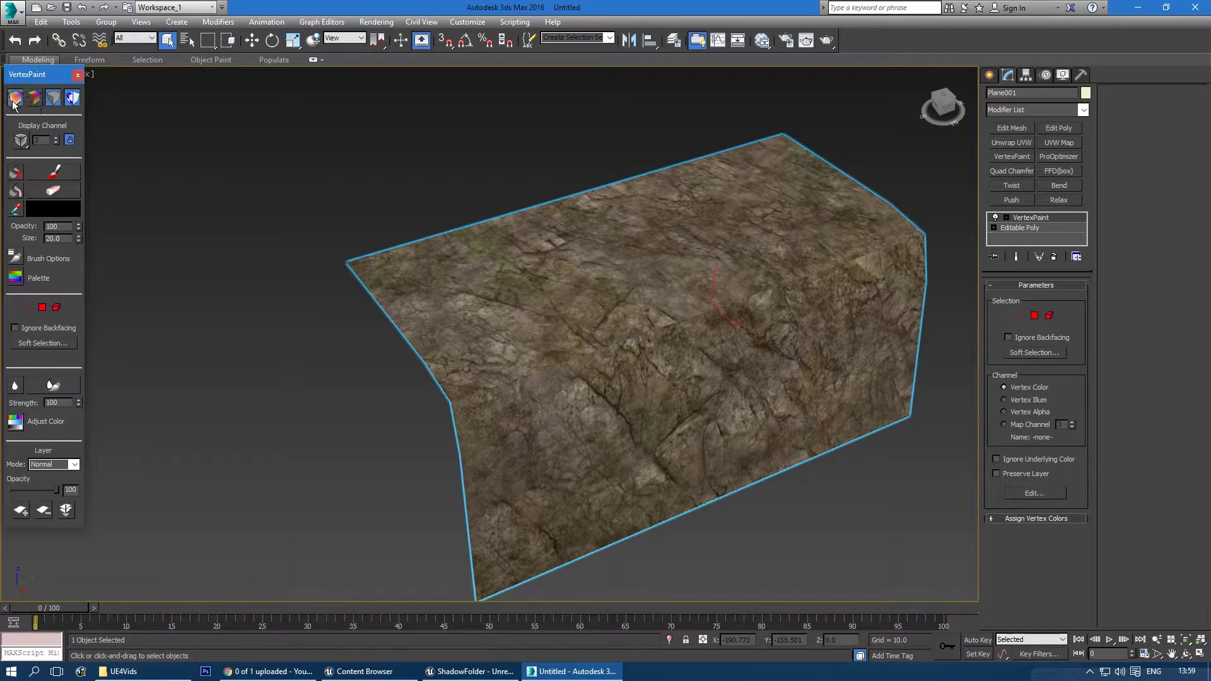
click(13, 102)
click(34, 101)
click(1054, 256)
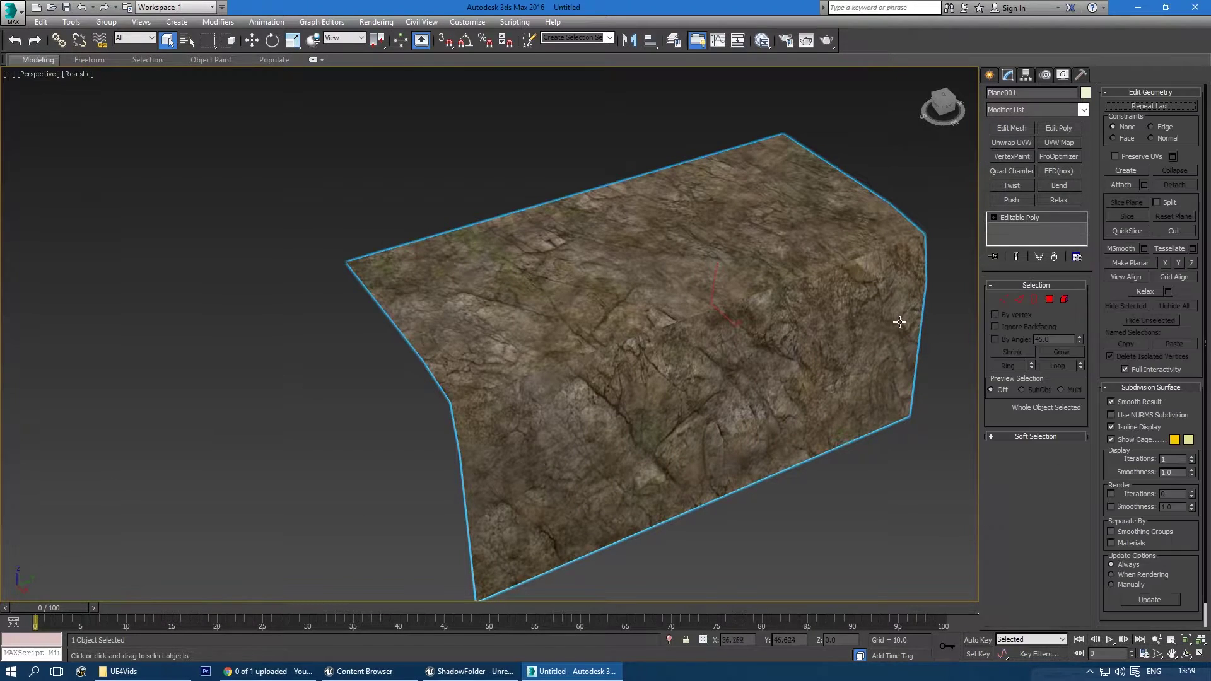
- Select all the block's vertices and set their vertex color to pure red (255, 0, 0)
click(1005, 300)
alt+middle_drag(688, 369, 624, 354)
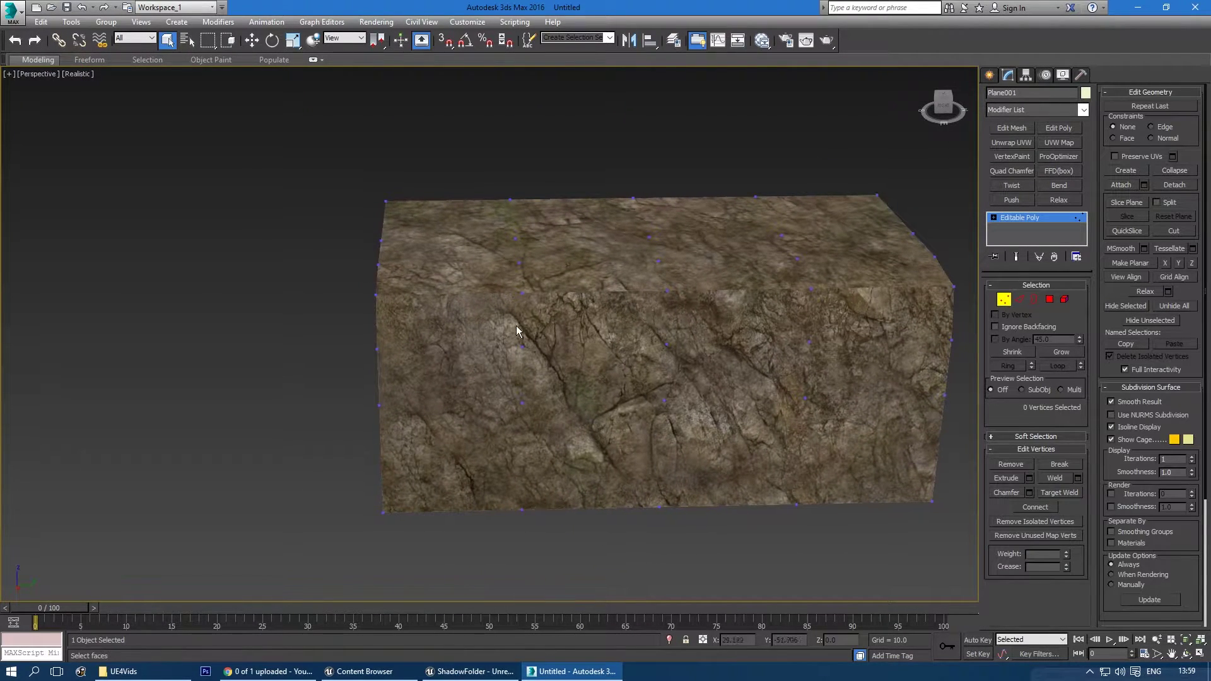
middle_drag(516, 325, 426, 308)
drag(154, 153, 893, 521)
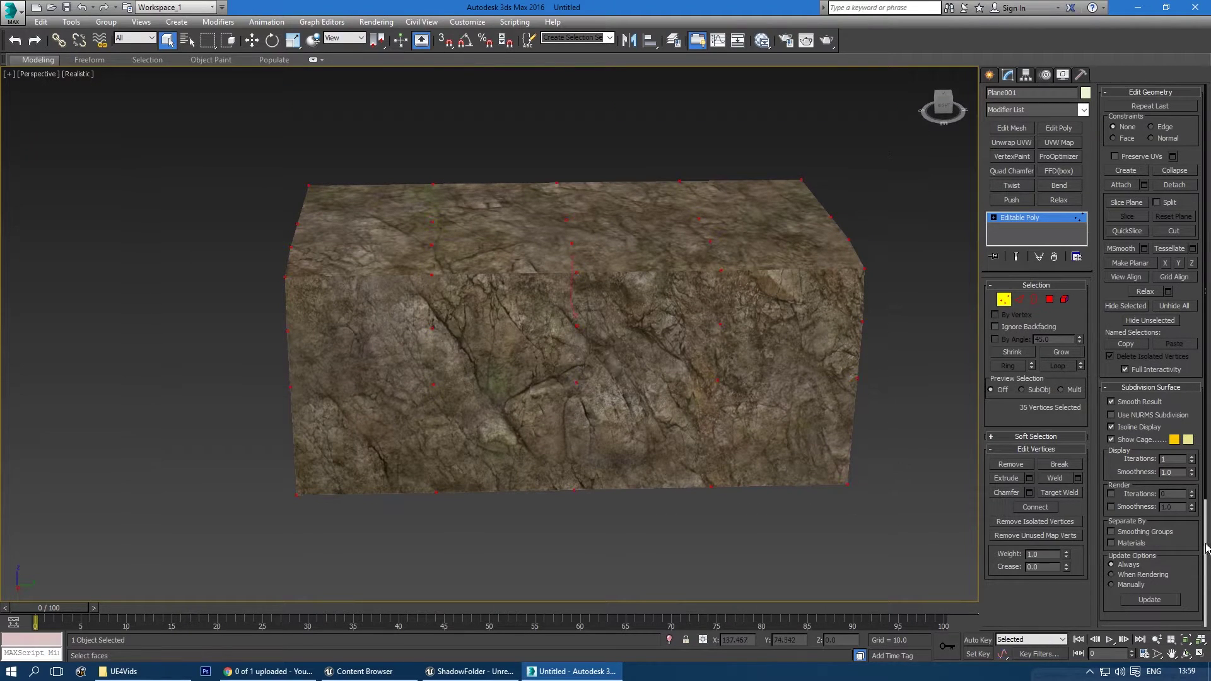
drag(1191, 527, 1191, 364)
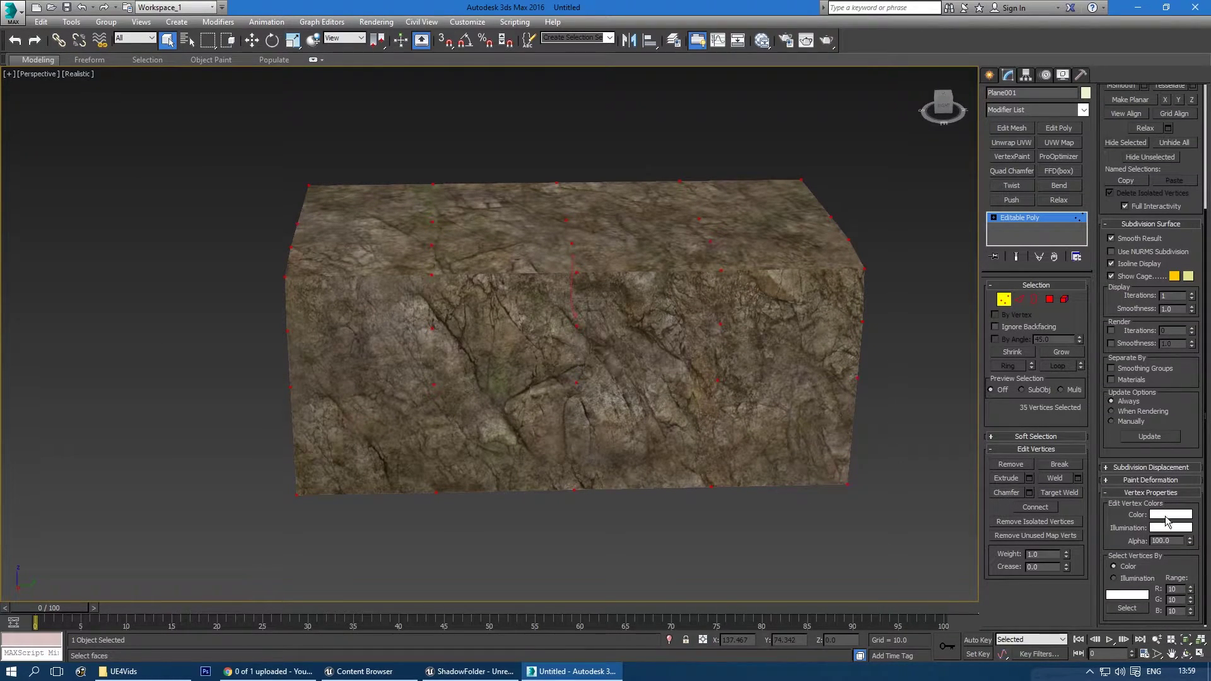
click(1170, 514)
drag(443, 87, 380, 88)
drag(429, 97, 375, 98)
mouse_move(486, 107)
mouse_down()
mouse_move(401, 108)
mouse_move(434, 84)
mouse_move(490, 84)
mouse_up()
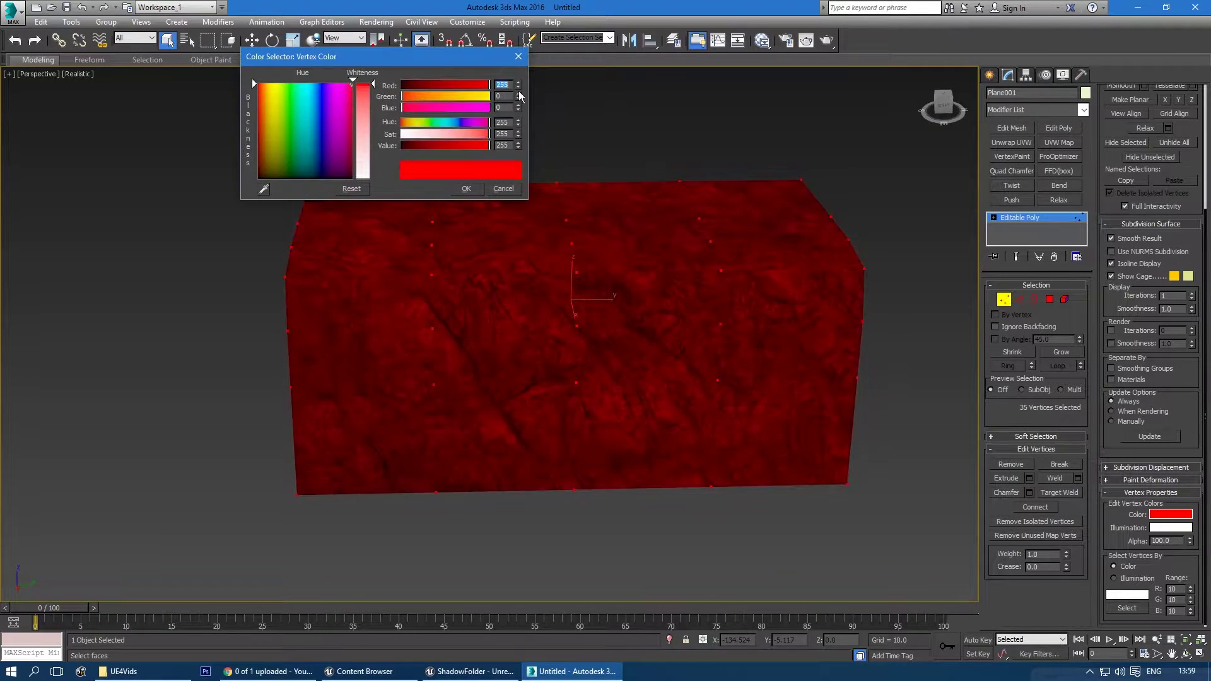
click(466, 189)
alt+middle_drag(657, 328, 774, 284)
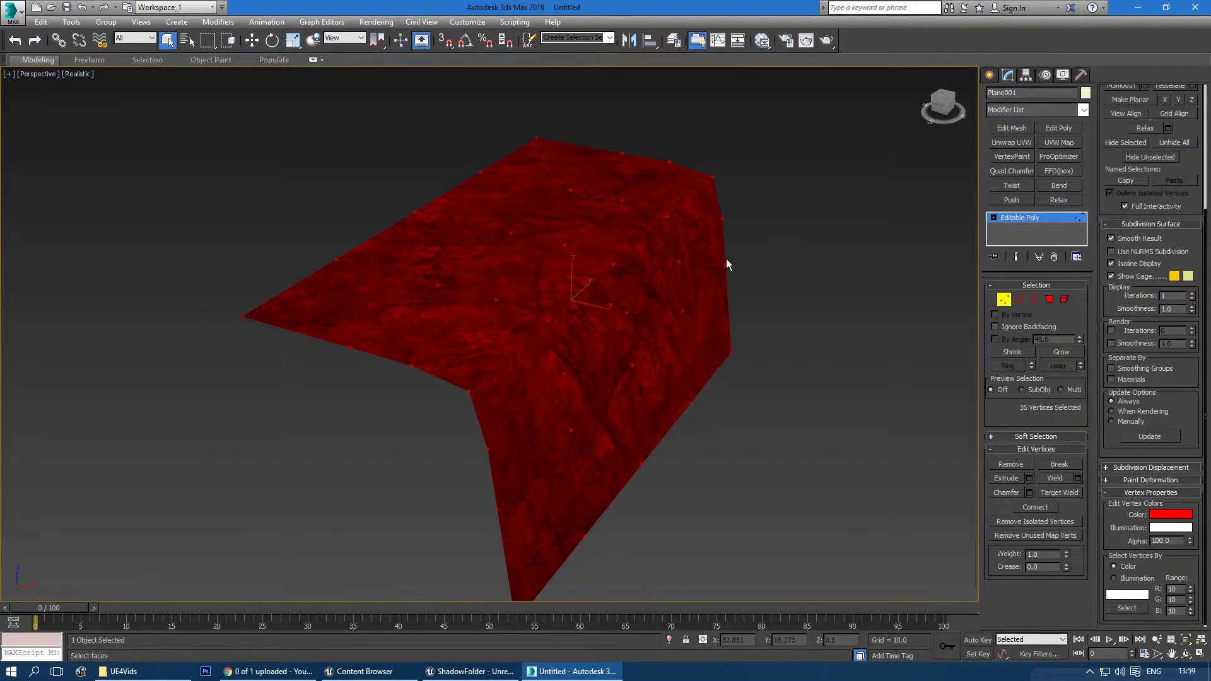
- Clear the vertex selection and select the edge loop running along the middle of the block's bevel
click(818, 260)
click(1020, 299)
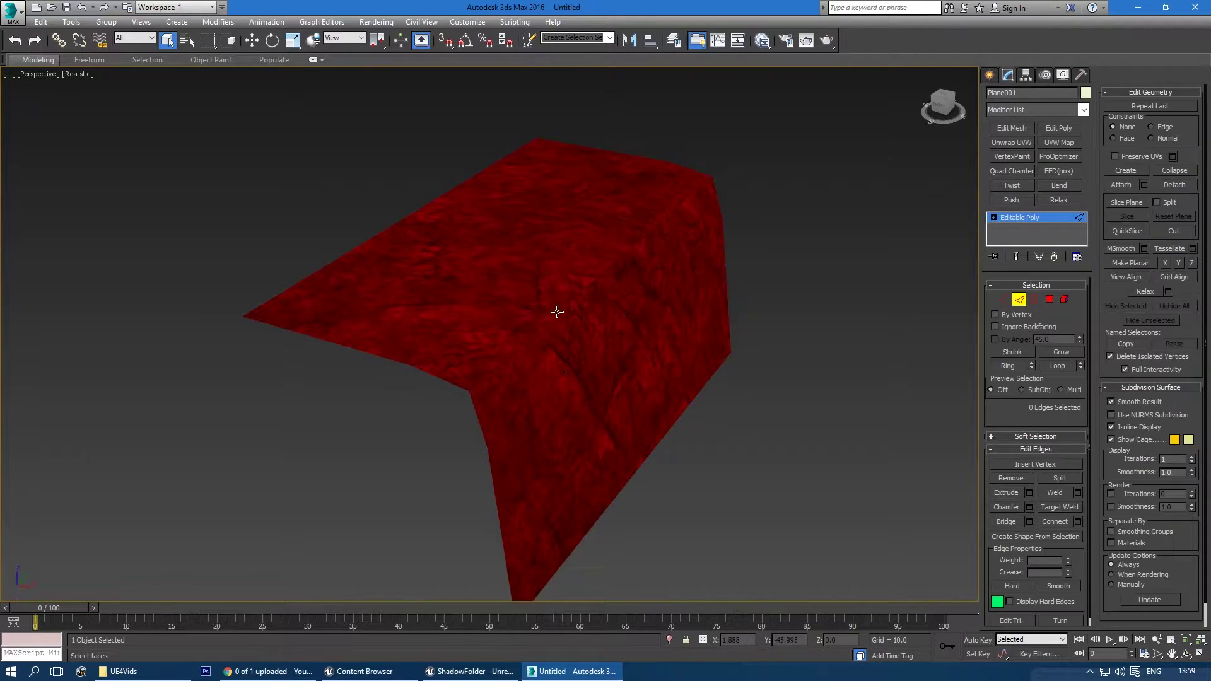
double_click(566, 315)
key(F4)
alt+middle_drag(676, 330, 693, 290)
scroll(574, 309, up, 5)
key(F4)
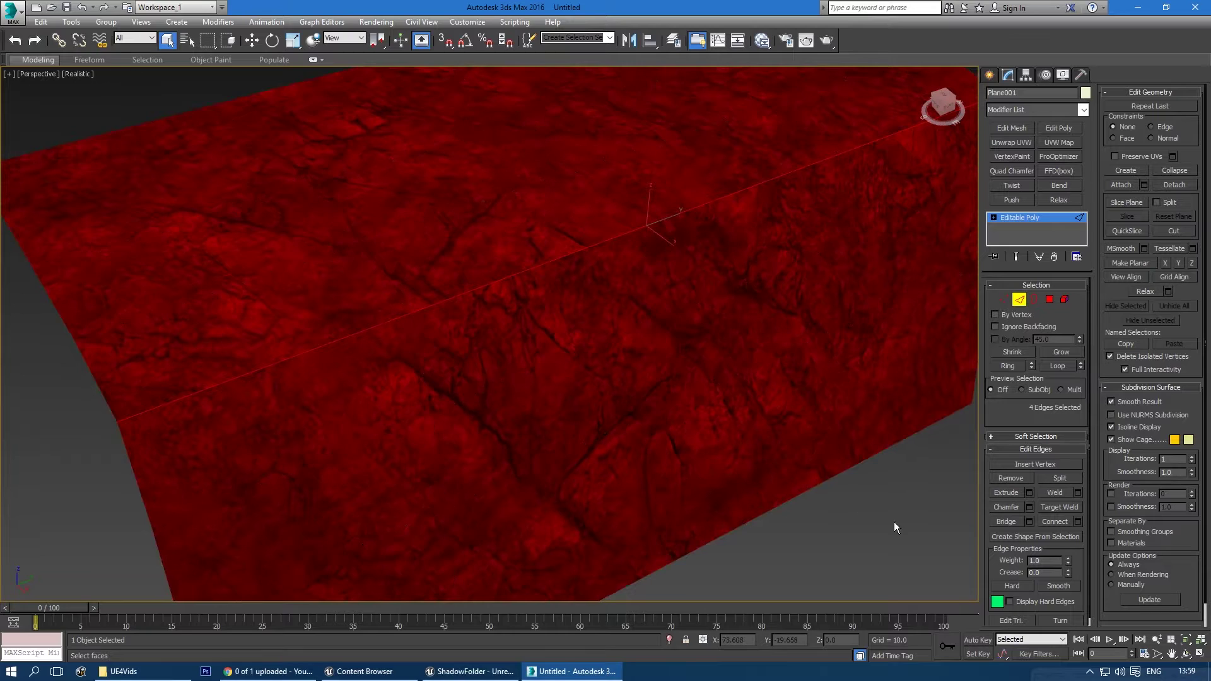
- Restore the bevel's middle edge loop selection and convert it to a vertex selection
click(895, 521)
key(ctrl+z)
scroll(540, 323, down, 4)
alt+middle_drag(548, 323, 621, 321)
click(1003, 299)
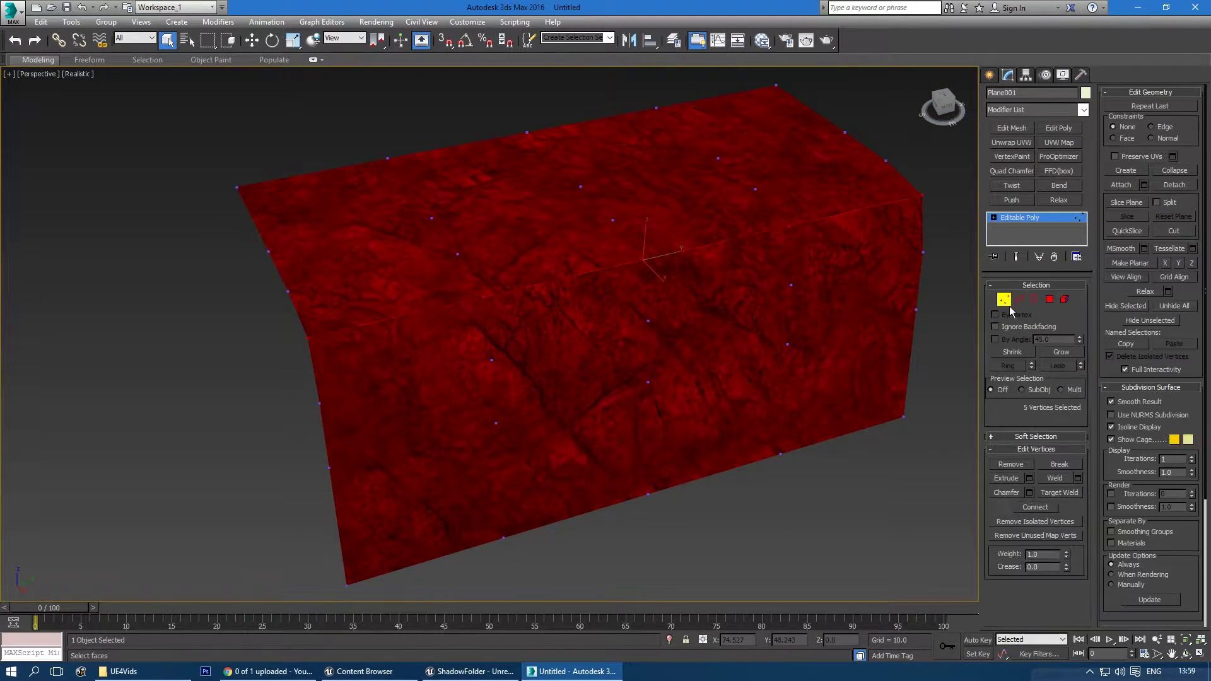
- Set the vertex color of the bevel's middle vertices to green with red and blue at 0, and leave vertex editing
scroll(1174, 408, down, 3)
scroll(1175, 409, down, 1)
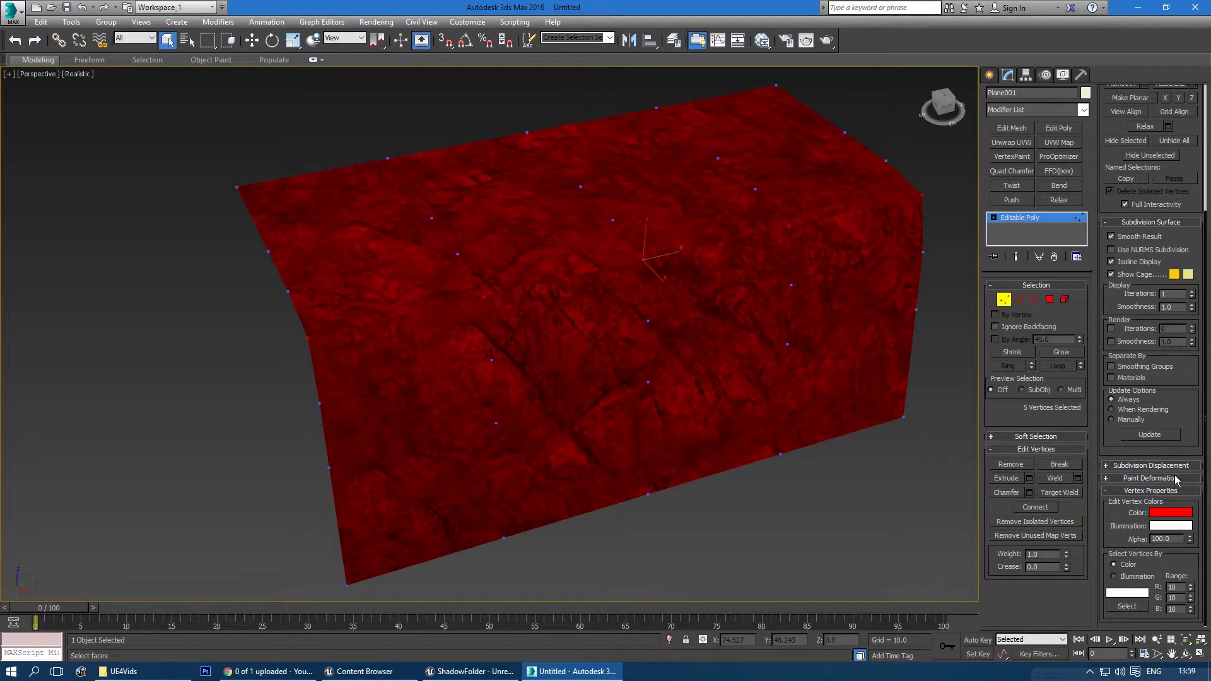
click(1171, 512)
drag(463, 84, 380, 88)
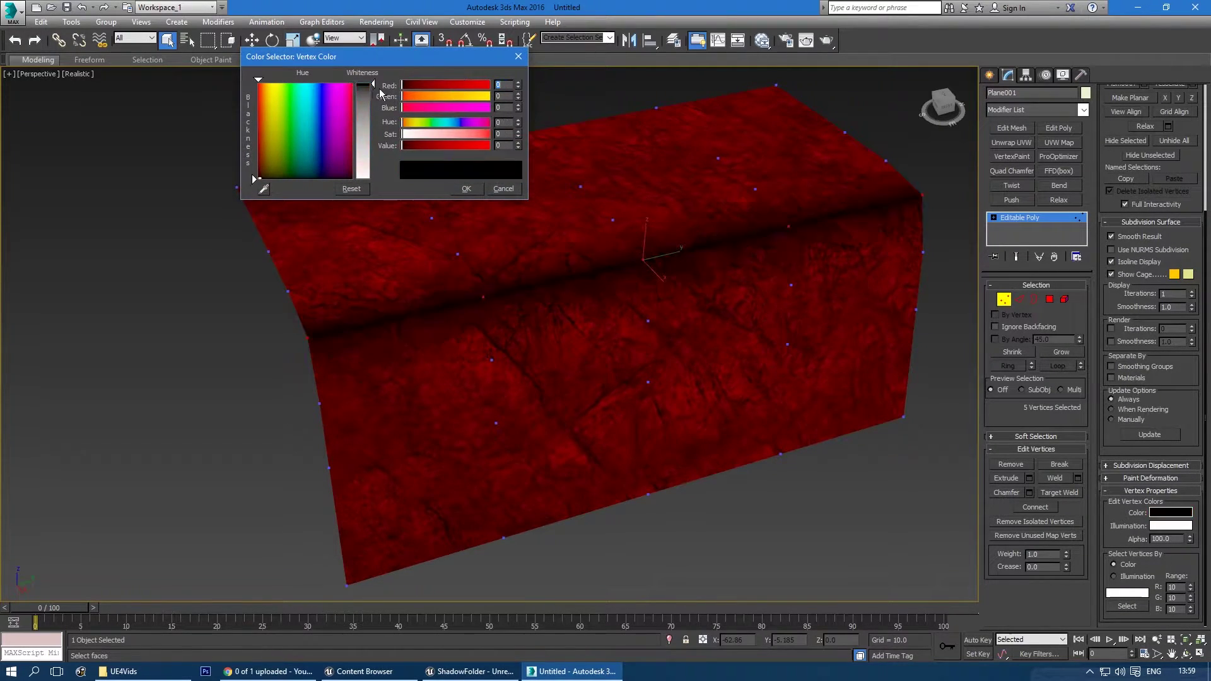
drag(478, 96, 490, 96)
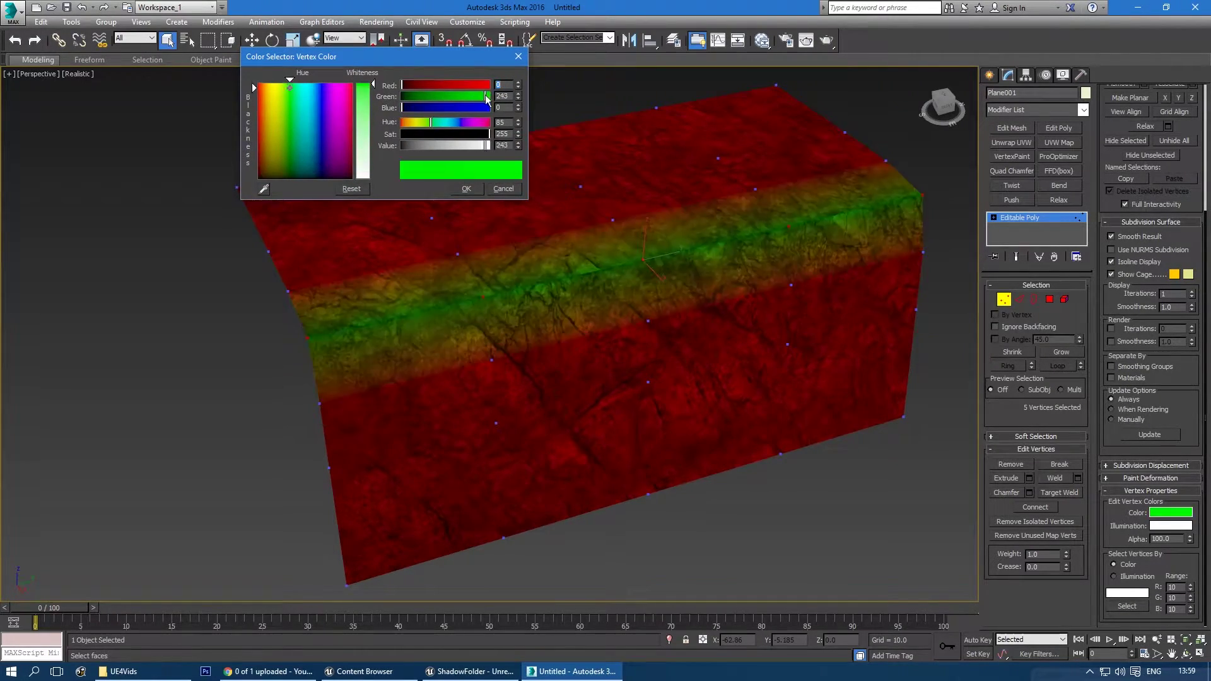
click(467, 188)
click(859, 515)
mouse_move(550, 328)
alt+middle_down()
mouse_move(594, 312)
mouse_move(555, 309)
alt+middle_up()
key(1)
middle_drag(679, 355, 641, 367)
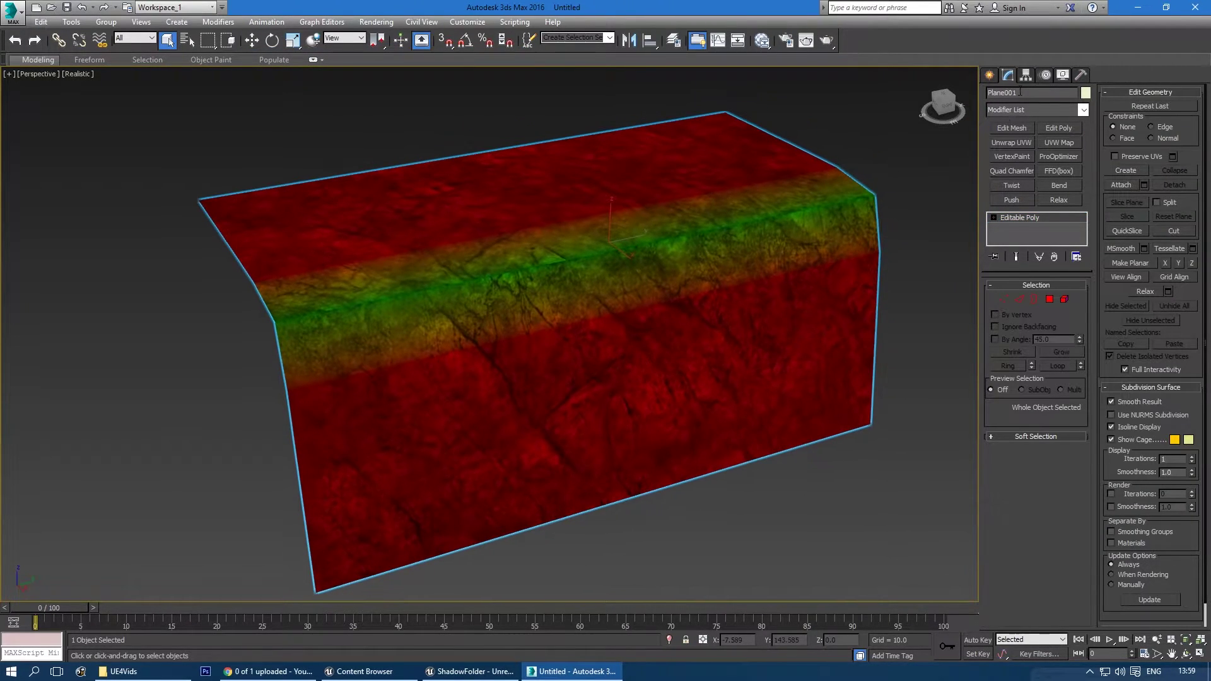
- Rename the block object as SM_ExportVertcolorwhatever
drag(1026, 93, 953, 95)
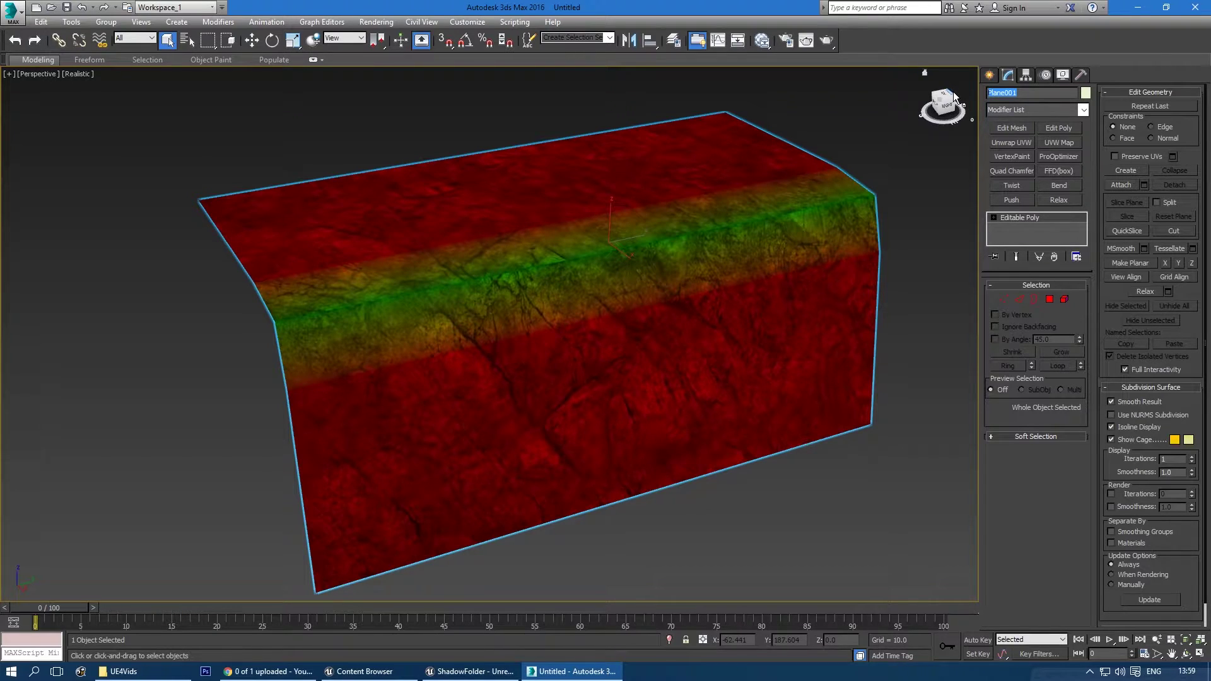
text(SM_ExportVertcolorwhatever)
middle_drag(670, 269, 641, 271)
alt+middle_drag(559, 349, 519, 354)
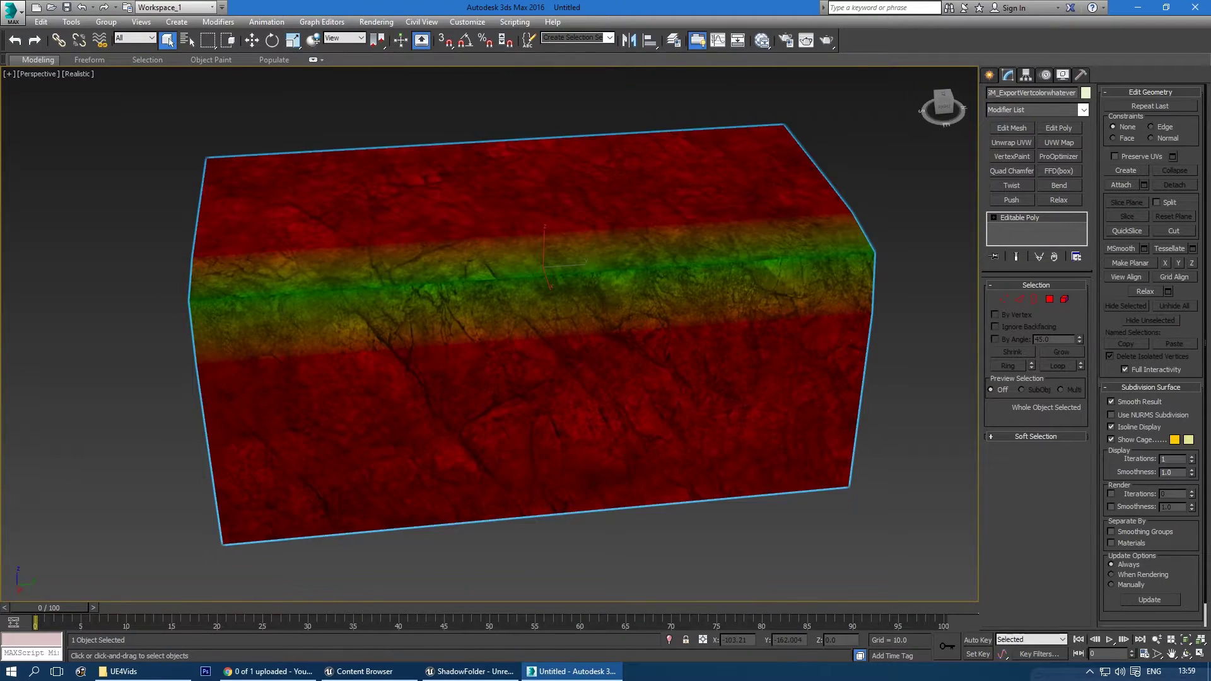
- Export the block to the Desktop as an FBX file whose name starts with SM_Vertcolor, using the current export options
click(12, 9)
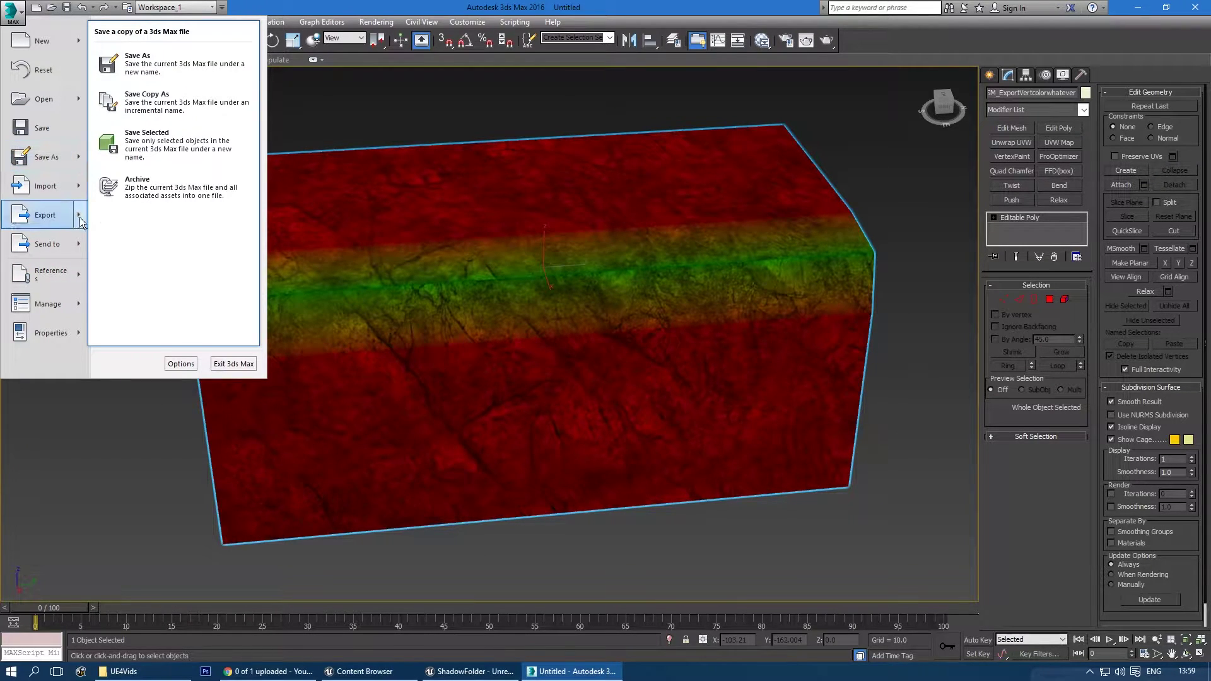
mouse_move(81, 217)
click(172, 75)
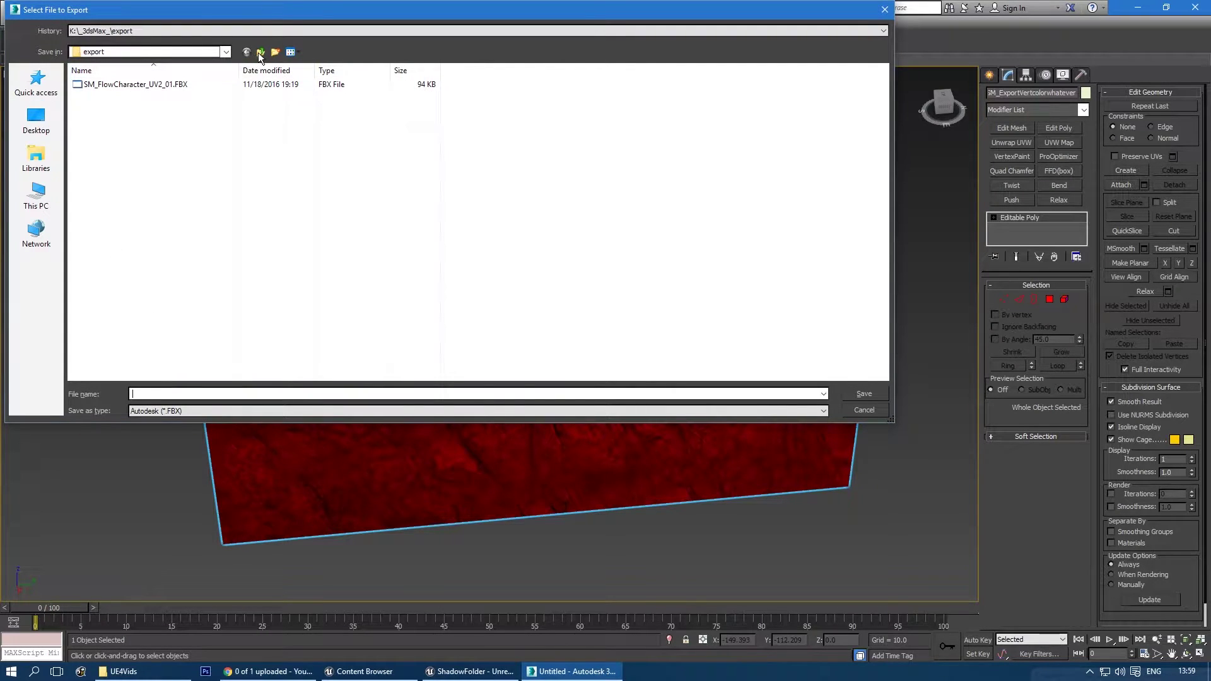
click(36, 119)
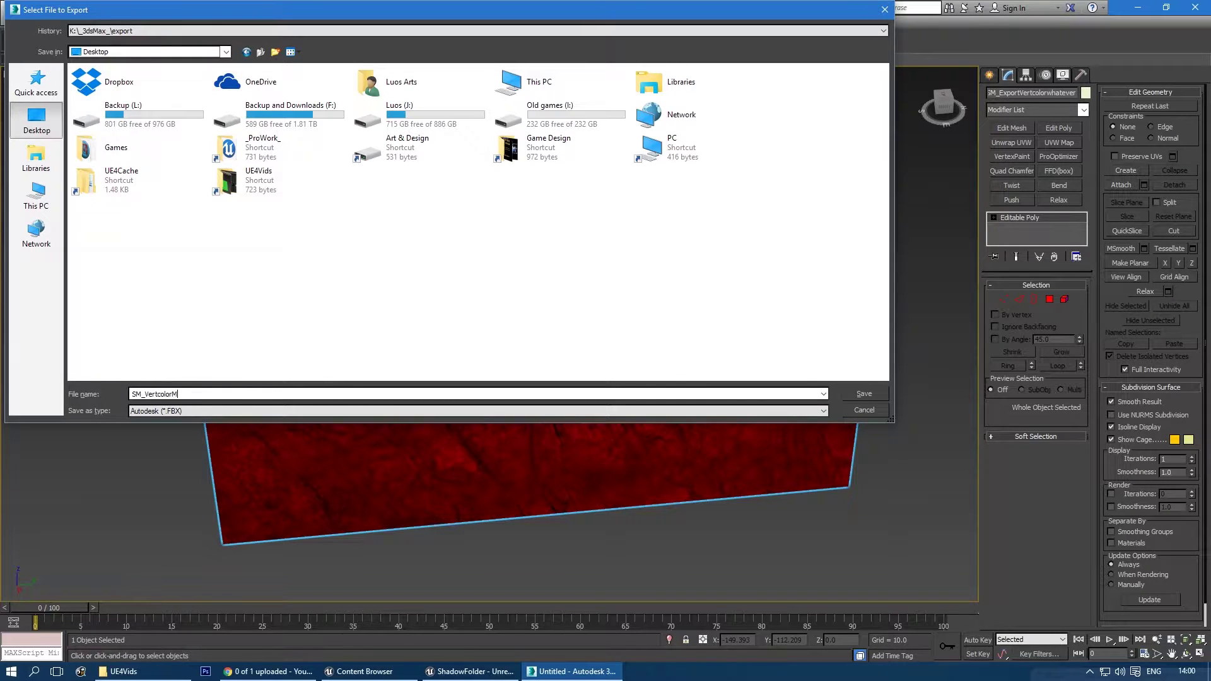
key(Return)
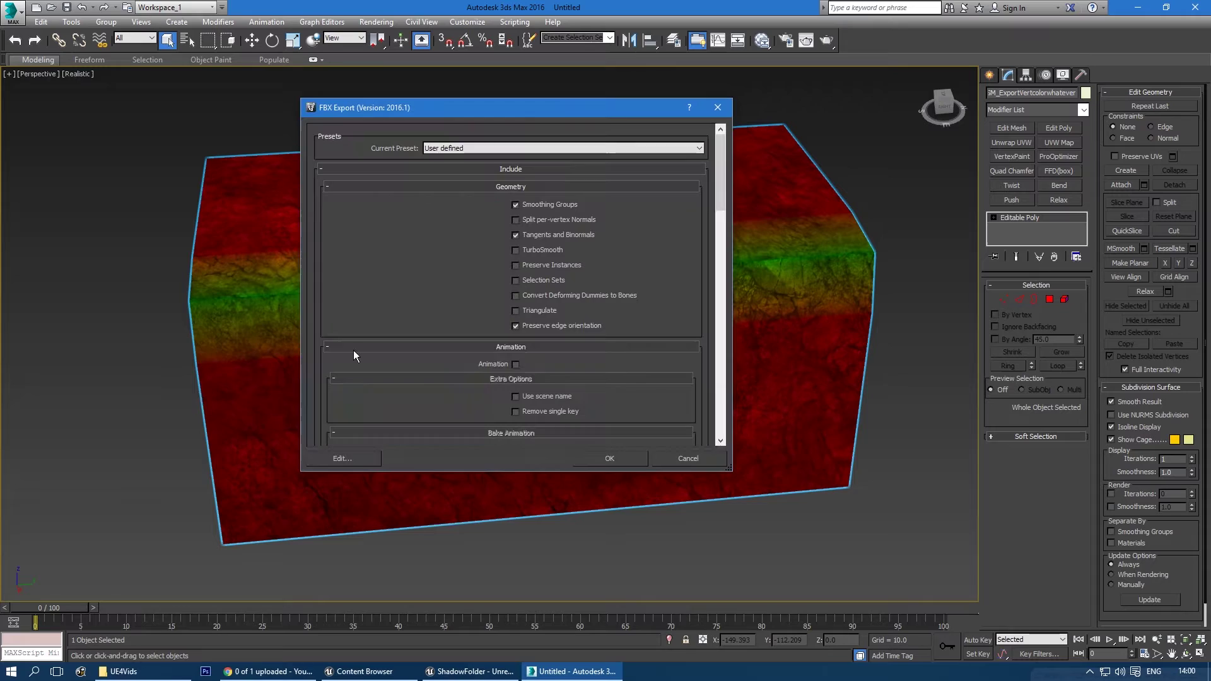
click(614, 454)
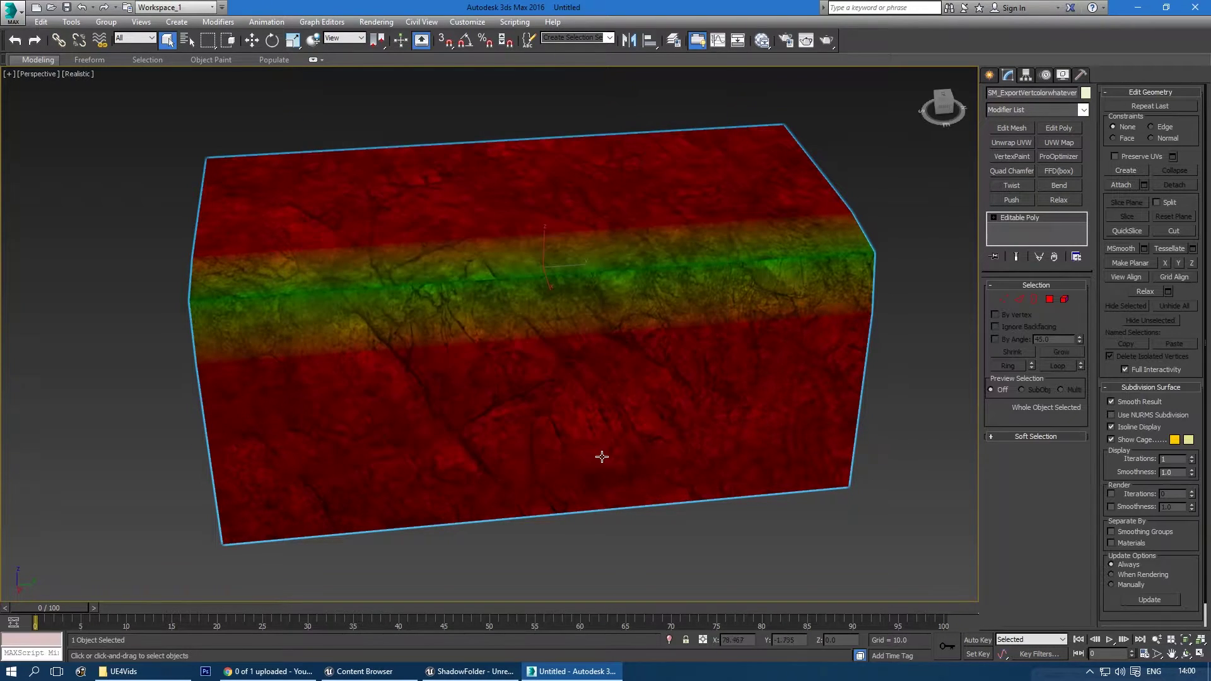
alt+middle_drag(600, 454, 572, 445)
- Switch to Unreal Editor and choose the exported SM_Vertcolor FBX on the Desktop for import into the Content folder
click(470, 671)
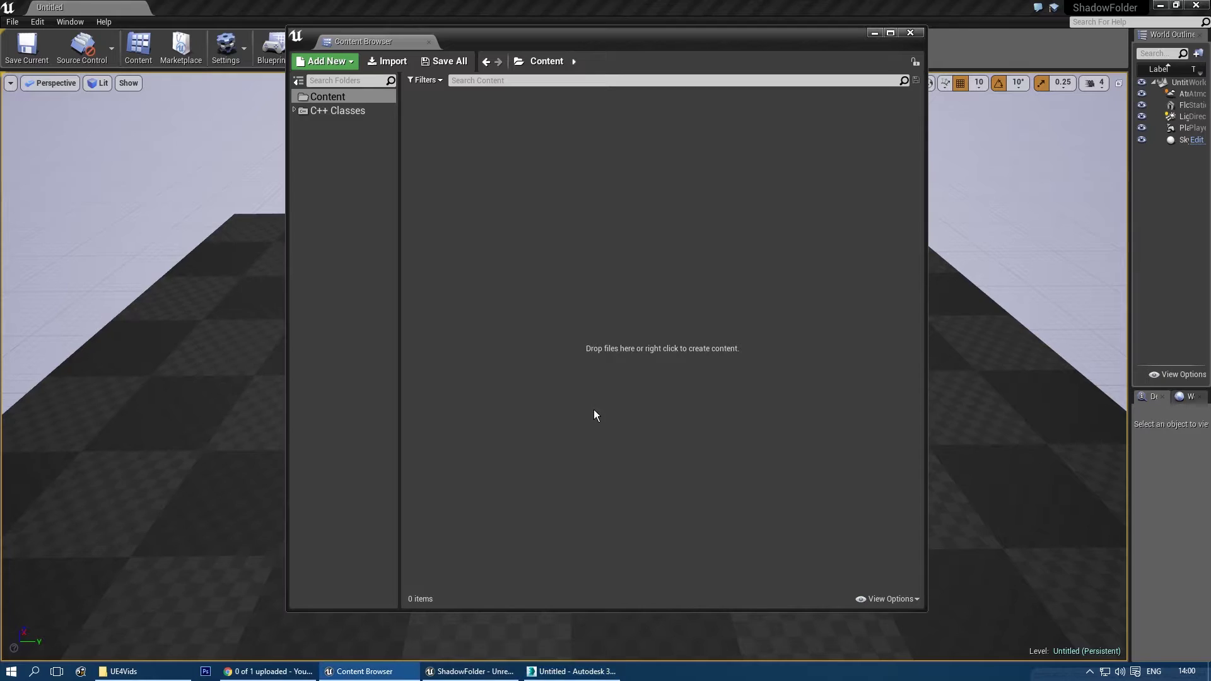
click(389, 63)
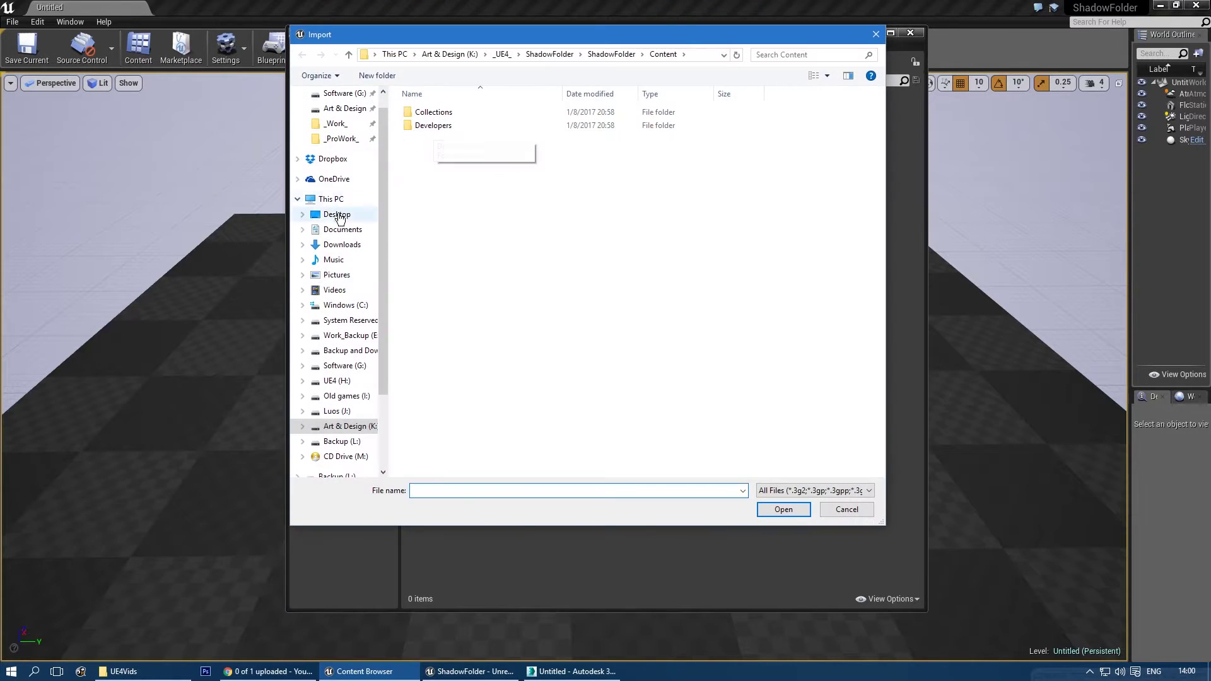
click(341, 216)
double_click(515, 182)
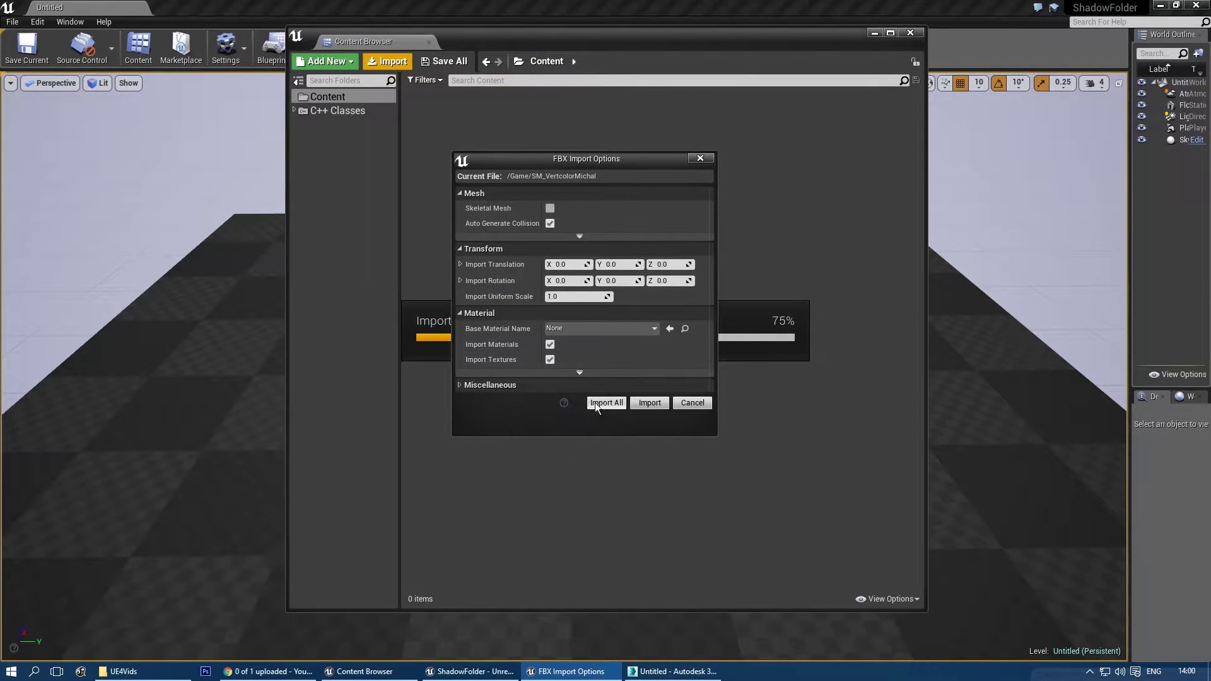
- Import the FBX with Import Materials disabled and Import Textures enabled
click(577, 372)
click(552, 345)
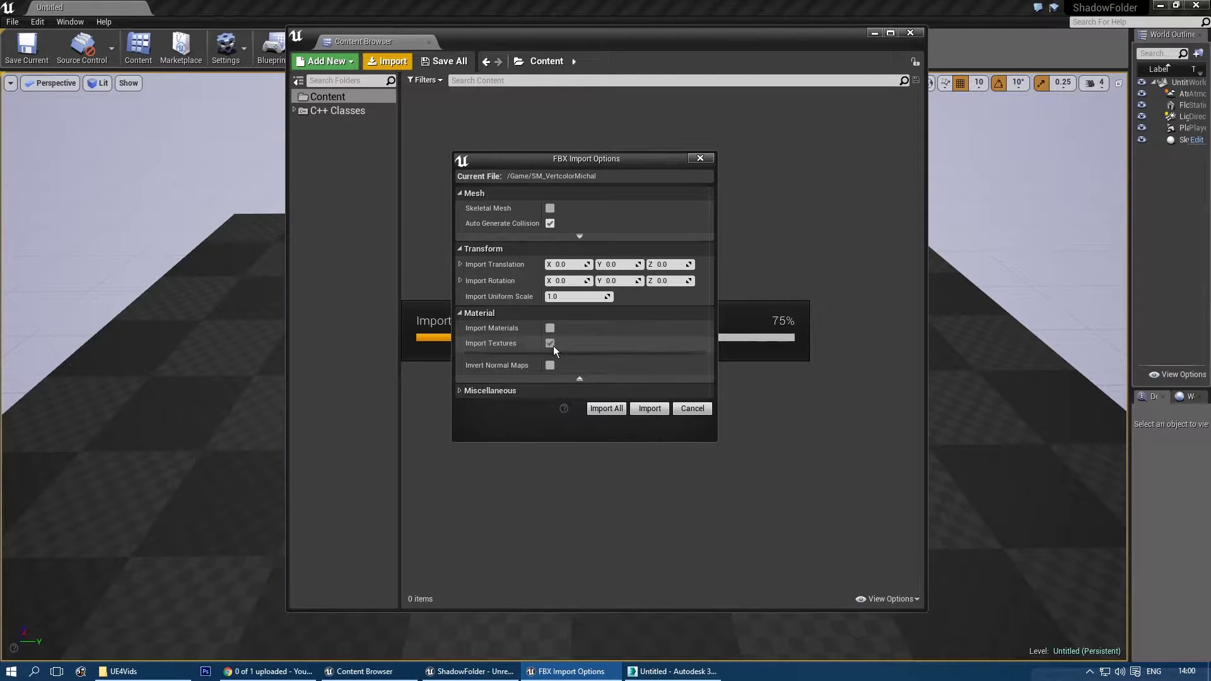
click(553, 345)
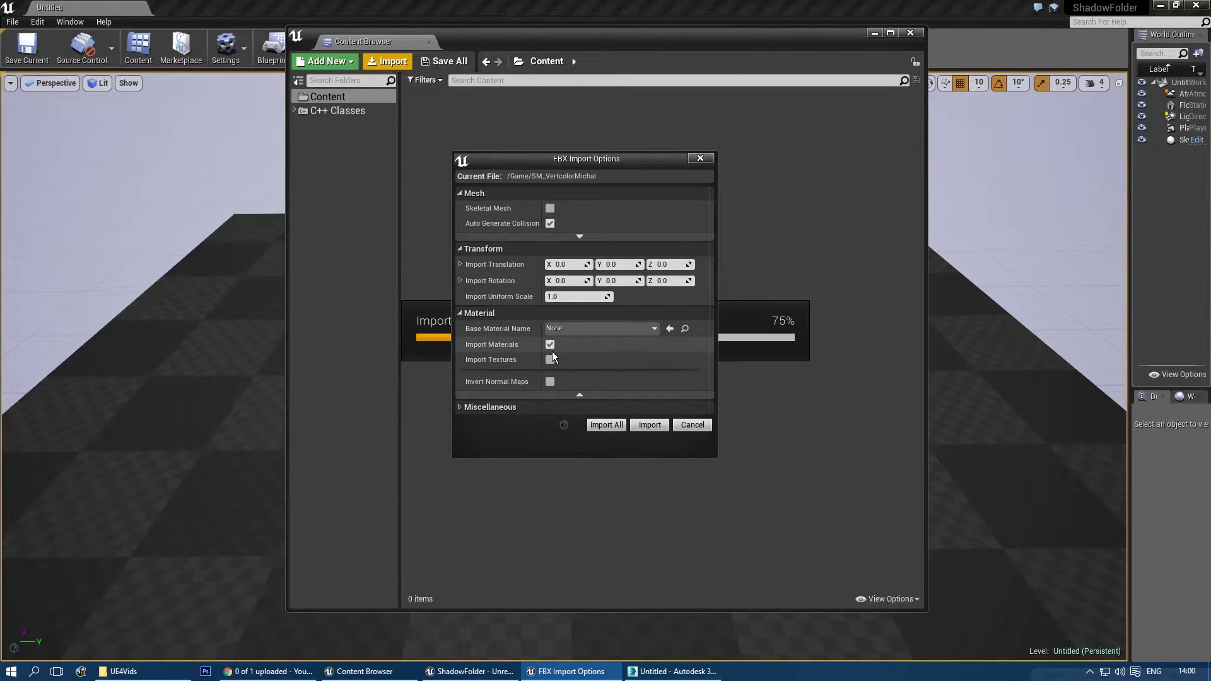
click(551, 345)
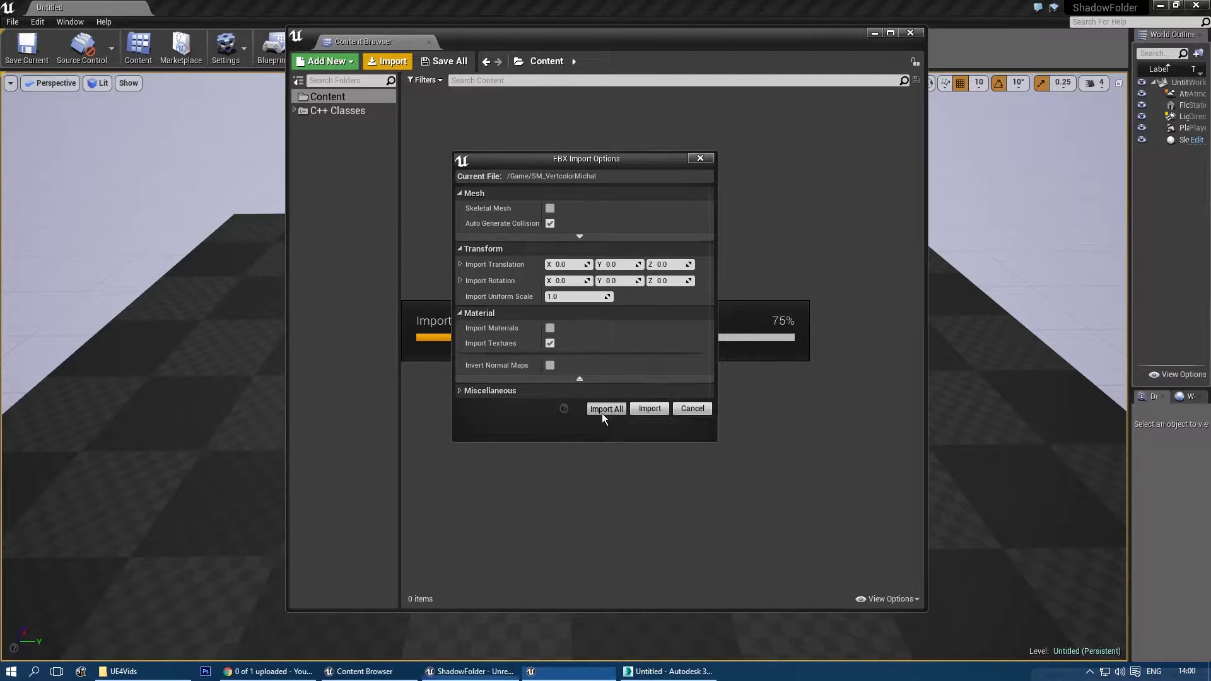
click(605, 410)
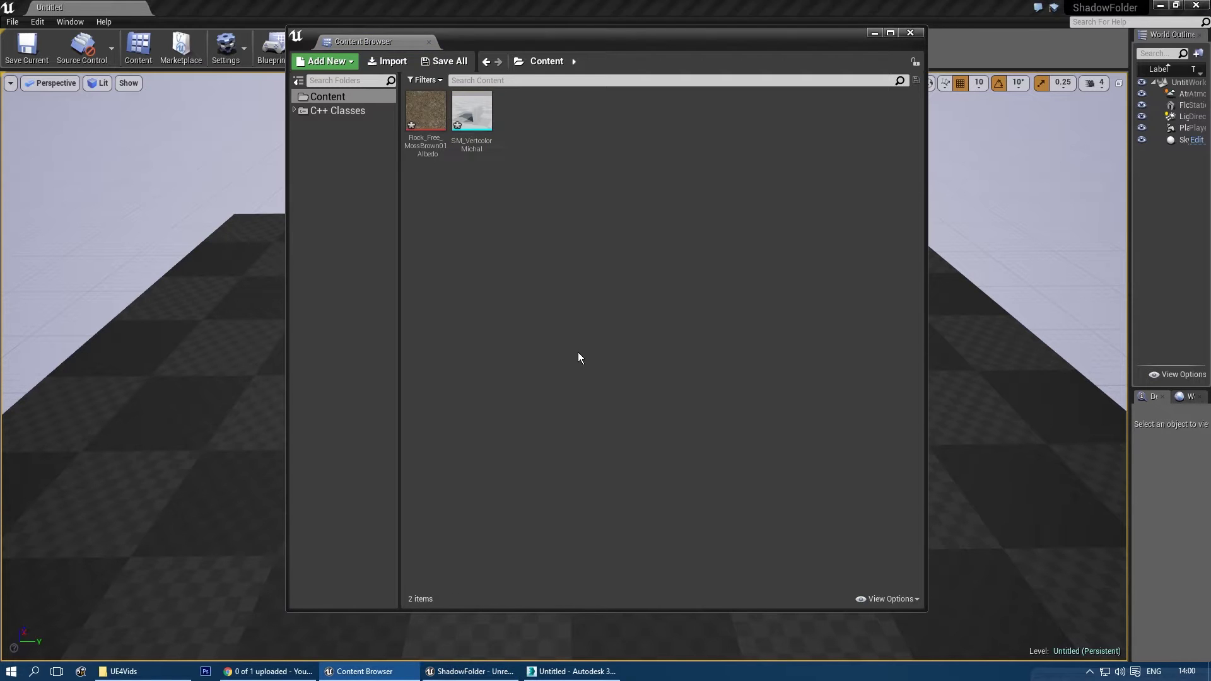
- Open the imported static mesh, examine its UV layouts in channels 0, 1 and 2, and close the mesh editor
double_click(473, 112)
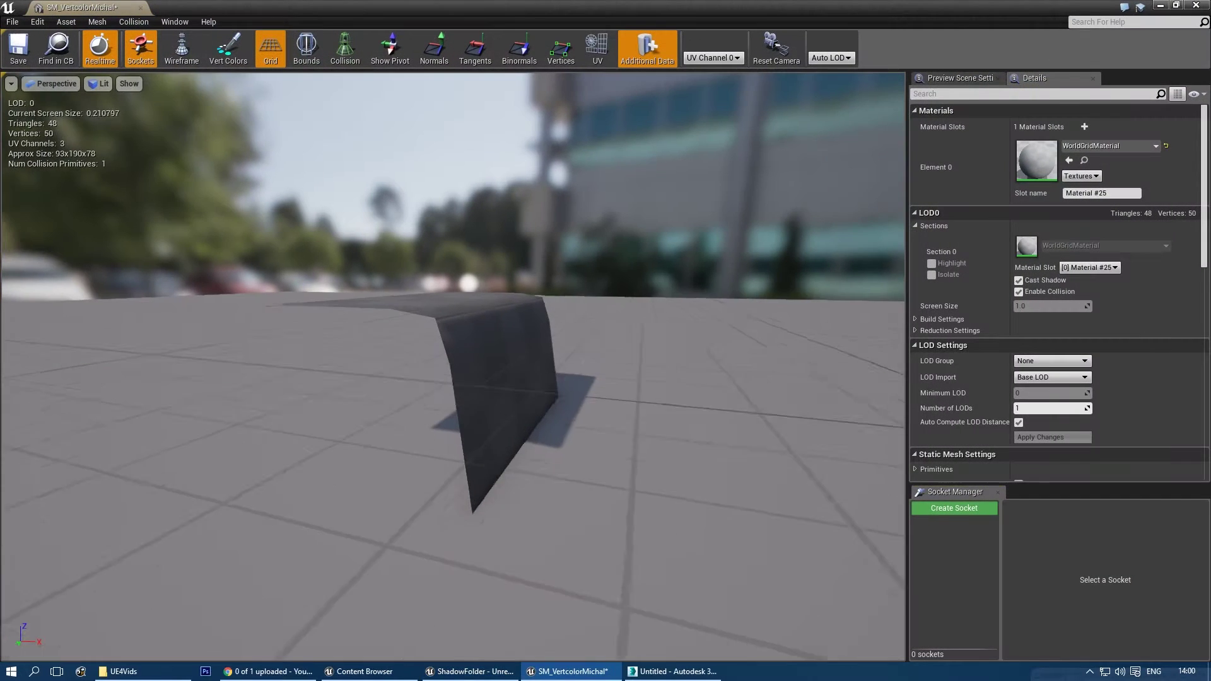
right_drag(453, 366, 316, 442)
mouse_move(325, 366)
right_down()
mouse_move(372, 429)
mouse_move(360, 394)
mouse_move(326, 366)
right_up()
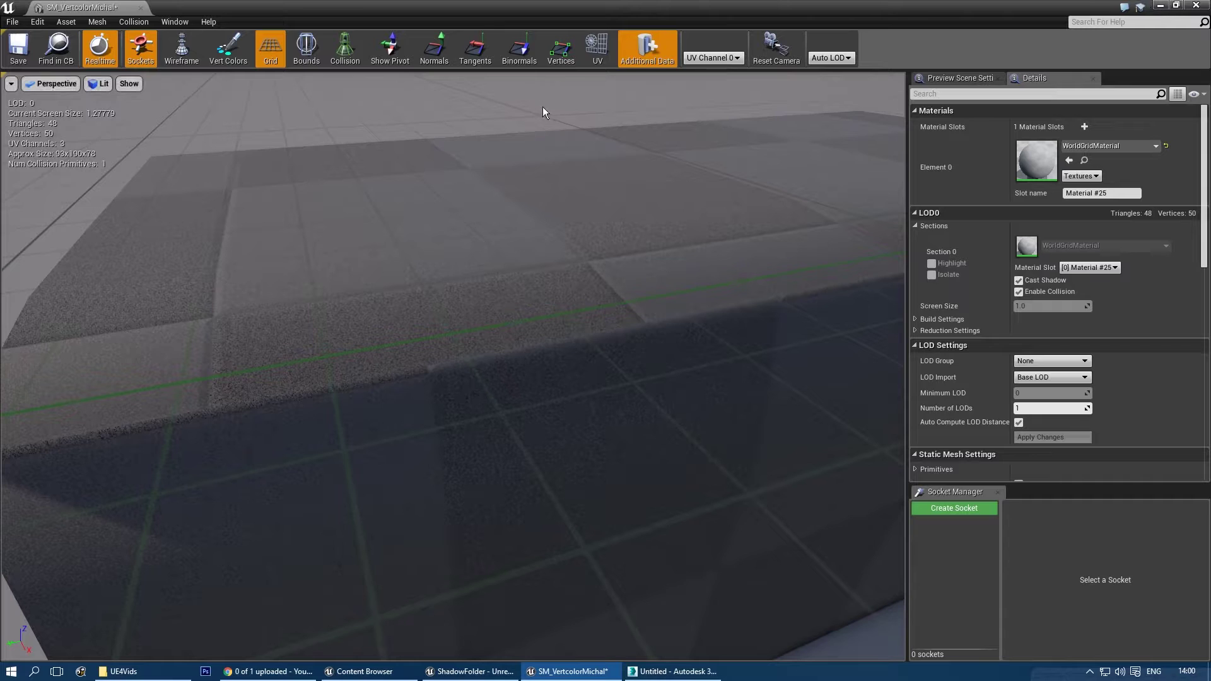
click(600, 60)
click(713, 57)
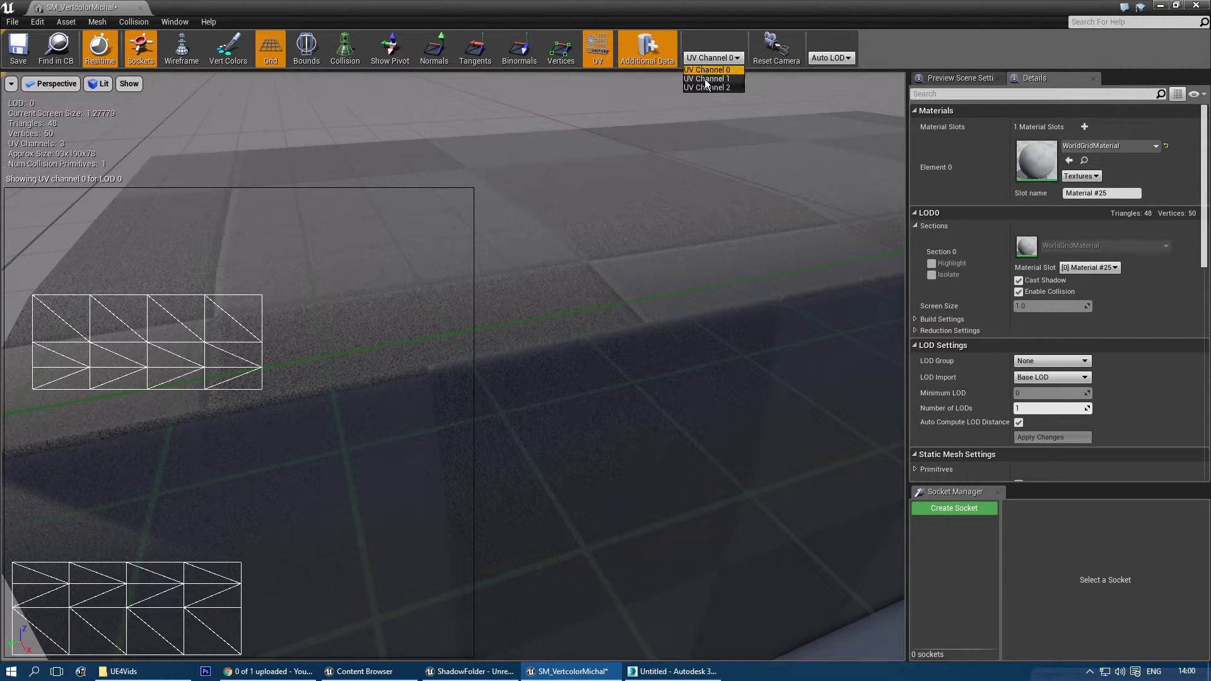
click(706, 80)
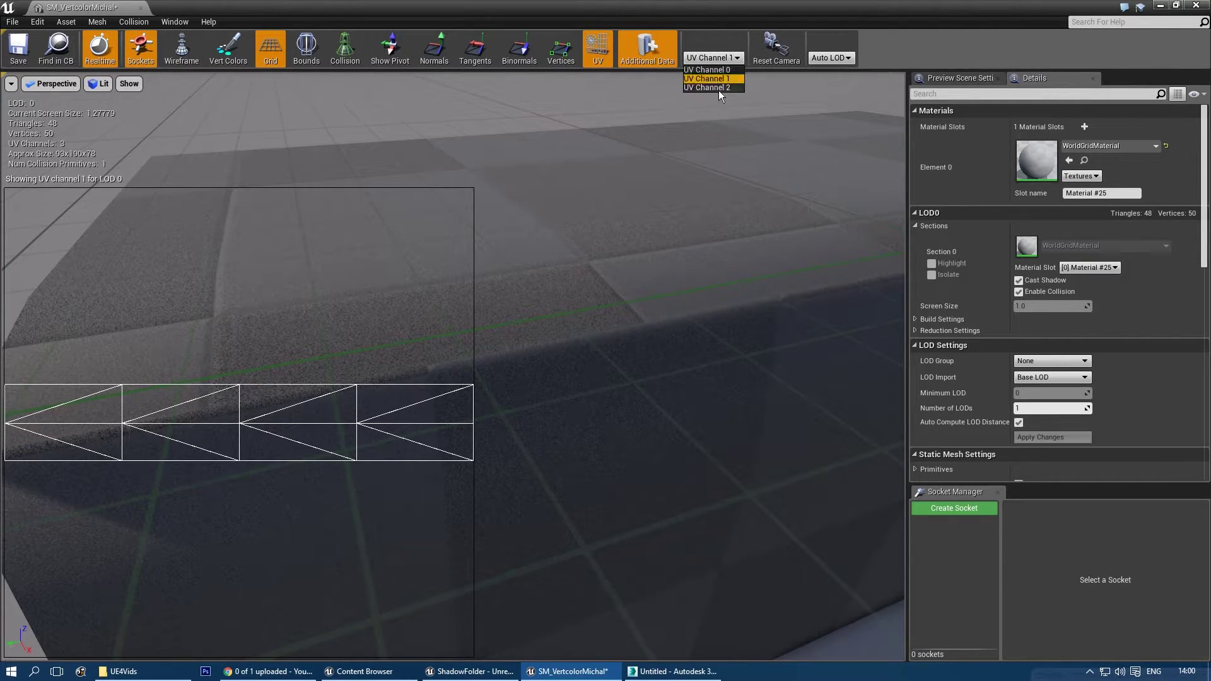
click(718, 88)
click(729, 58)
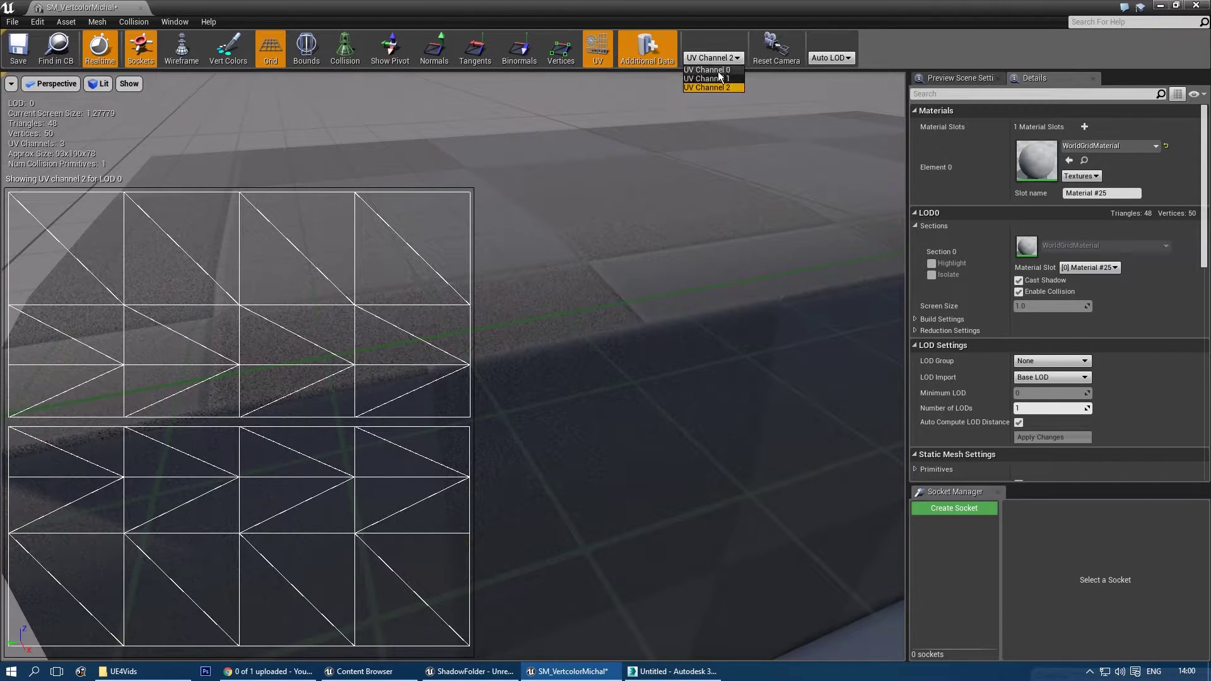
click(710, 72)
click(1197, 5)
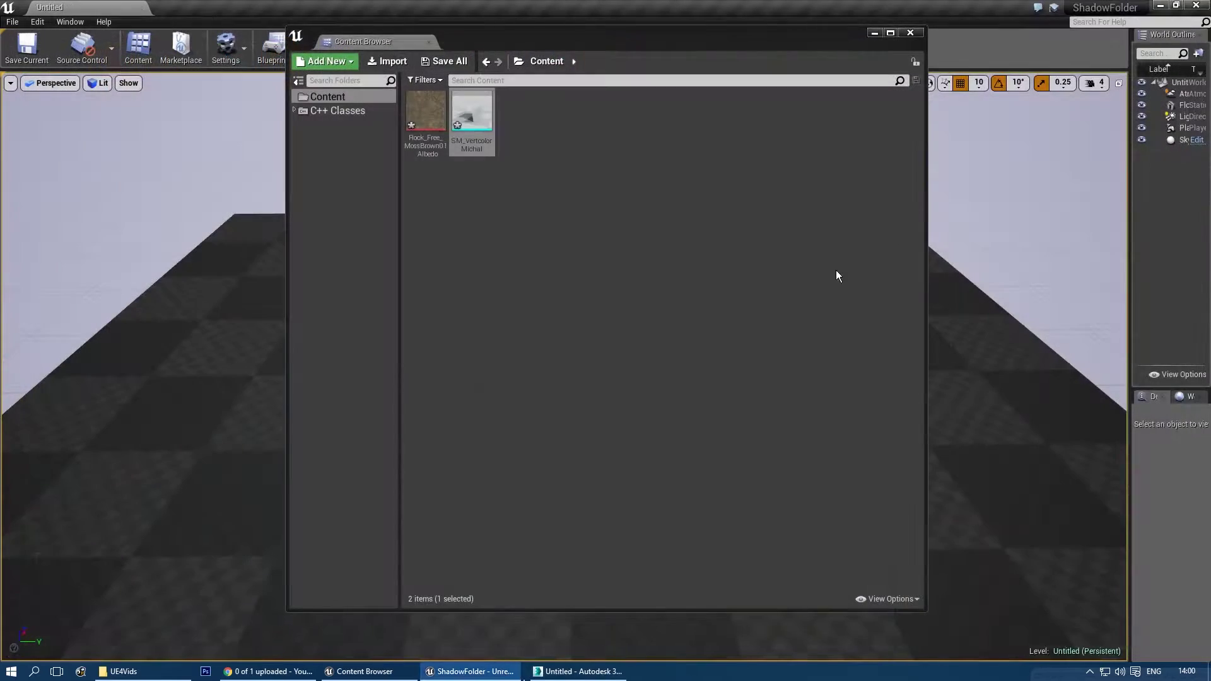
- Create a material named M_UVchannelvertcolorthing in the Content folder and open it for editing
right_click(589, 140)
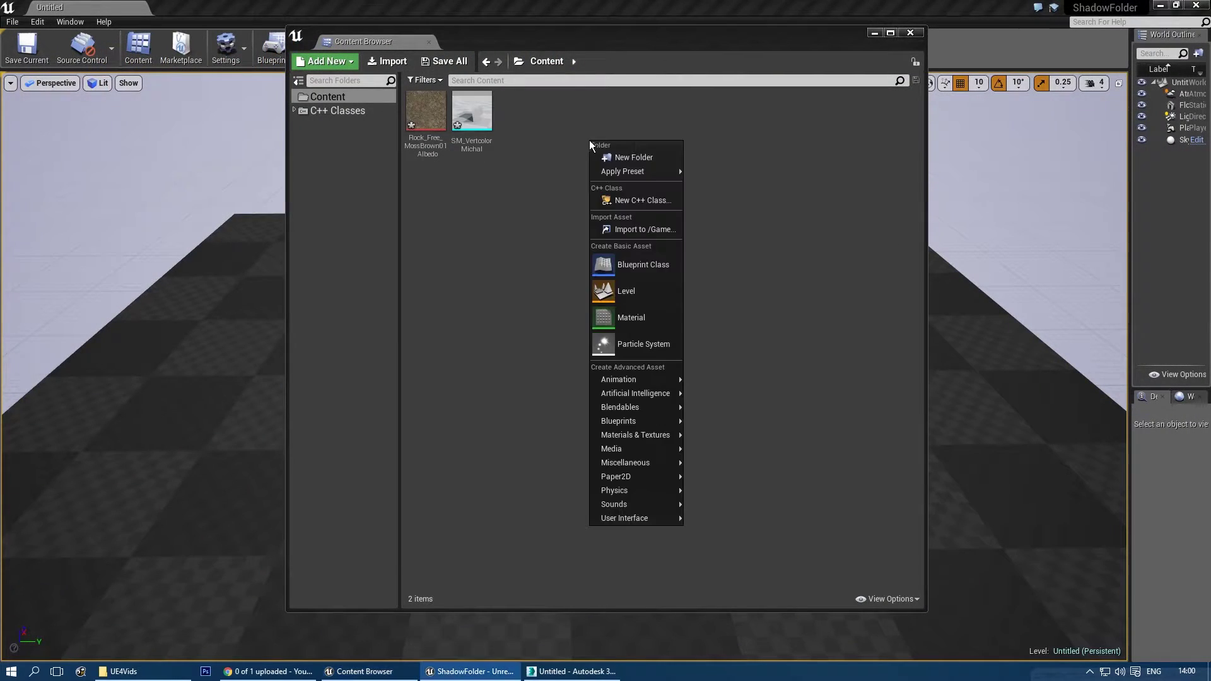
click(649, 320)
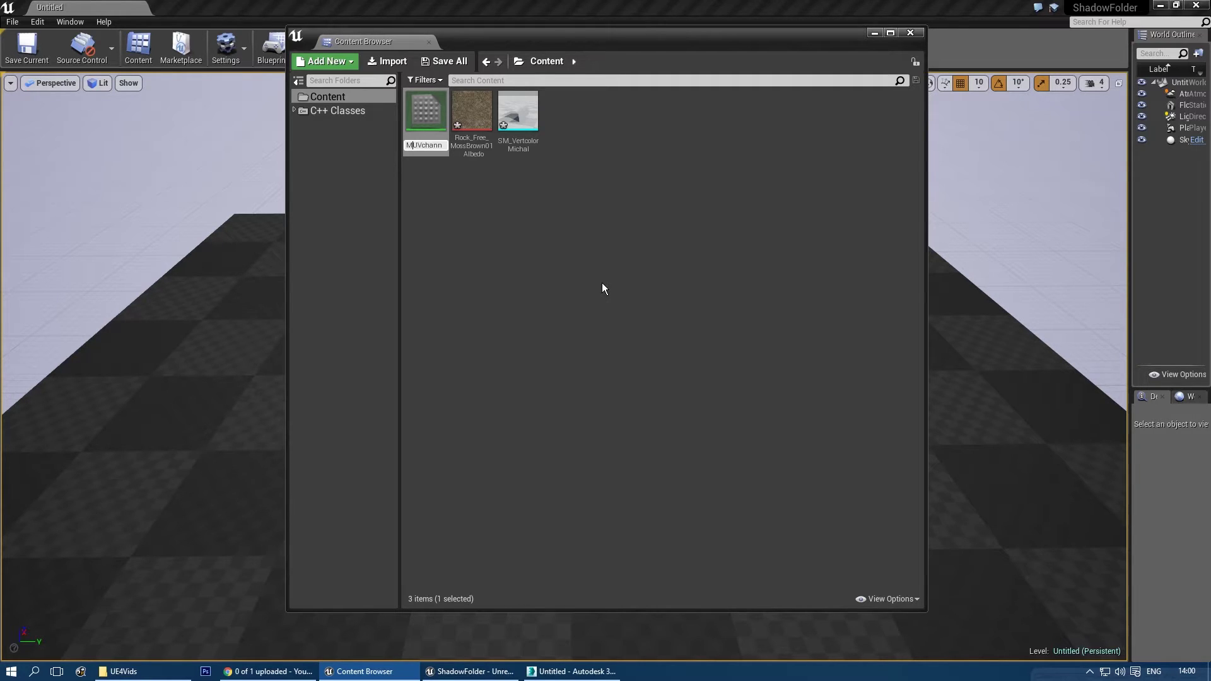
text(_)
key(Return)
double_click(440, 119)
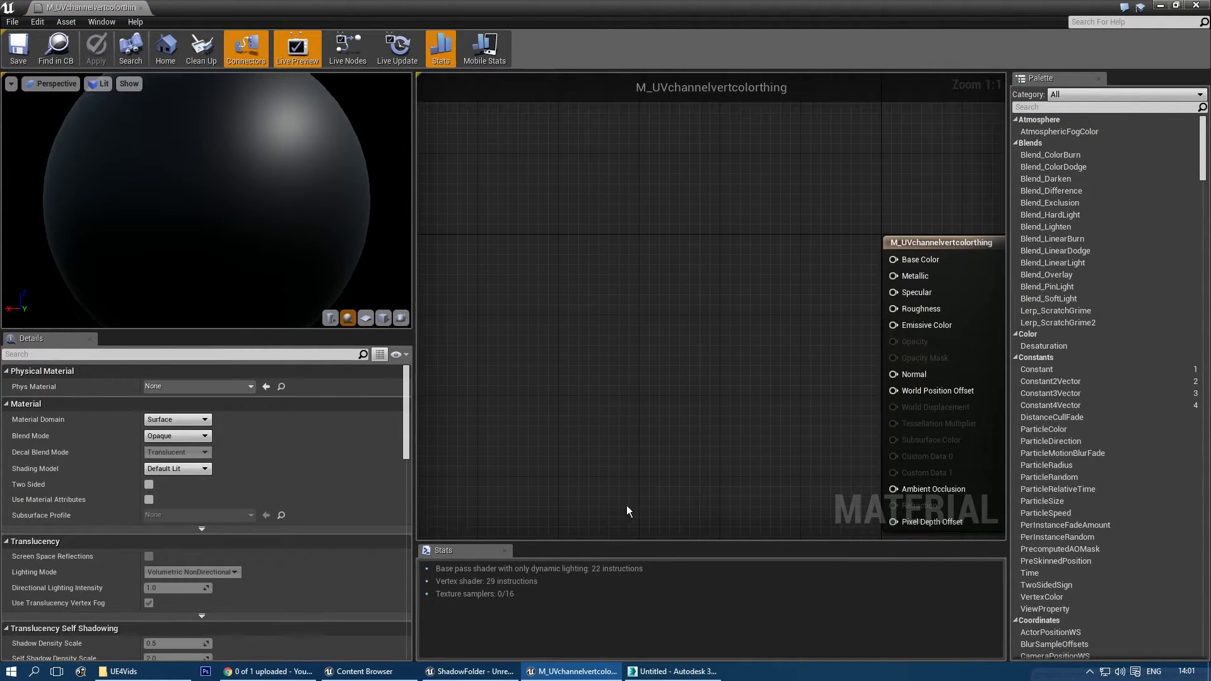
- Add the Rock_Free_MossBrown01_Albedo texture to the material graph as a Texture Sample node
click(365, 671)
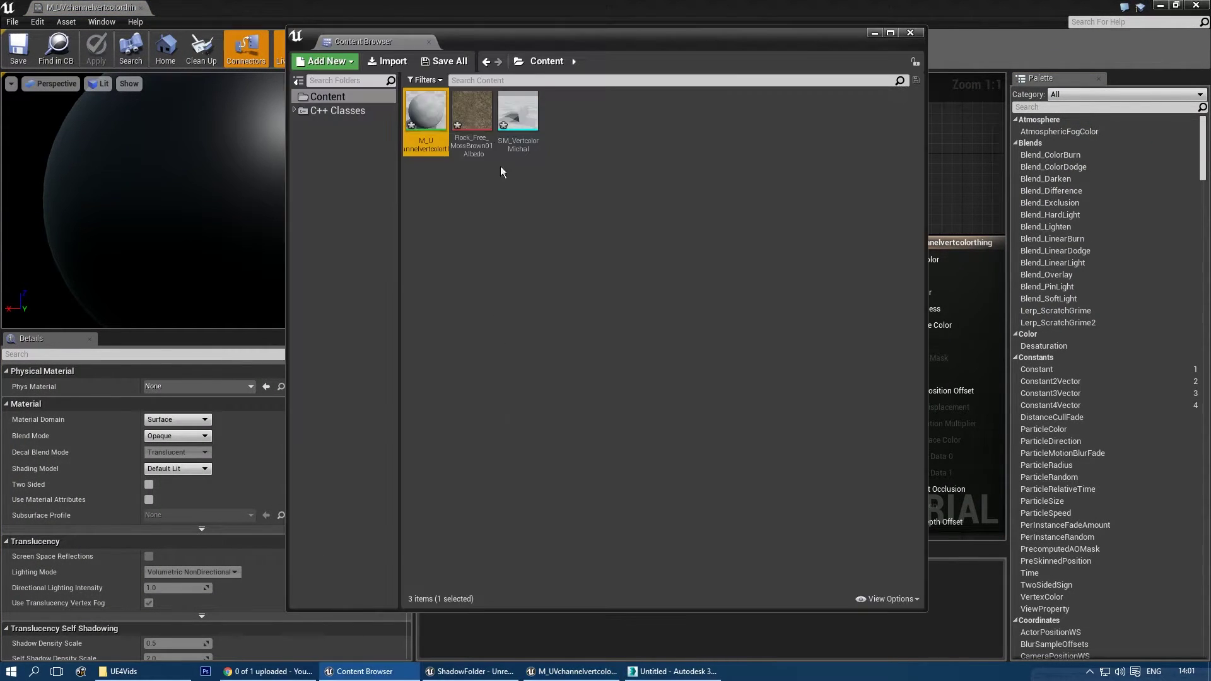
drag(561, 43, 527, 308)
drag(437, 376, 555, 230)
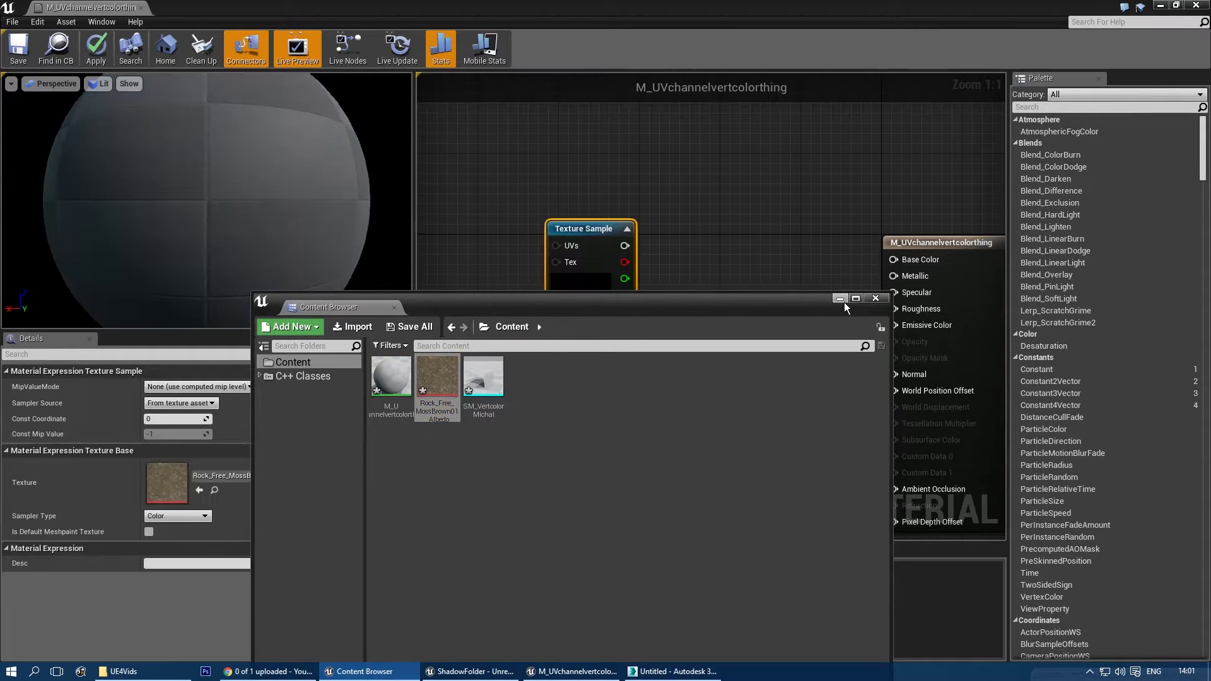
- Use the imported SM_Vertcolor static mesh as the material's preview mesh
click(491, 384)
drag(507, 312, 504, 492)
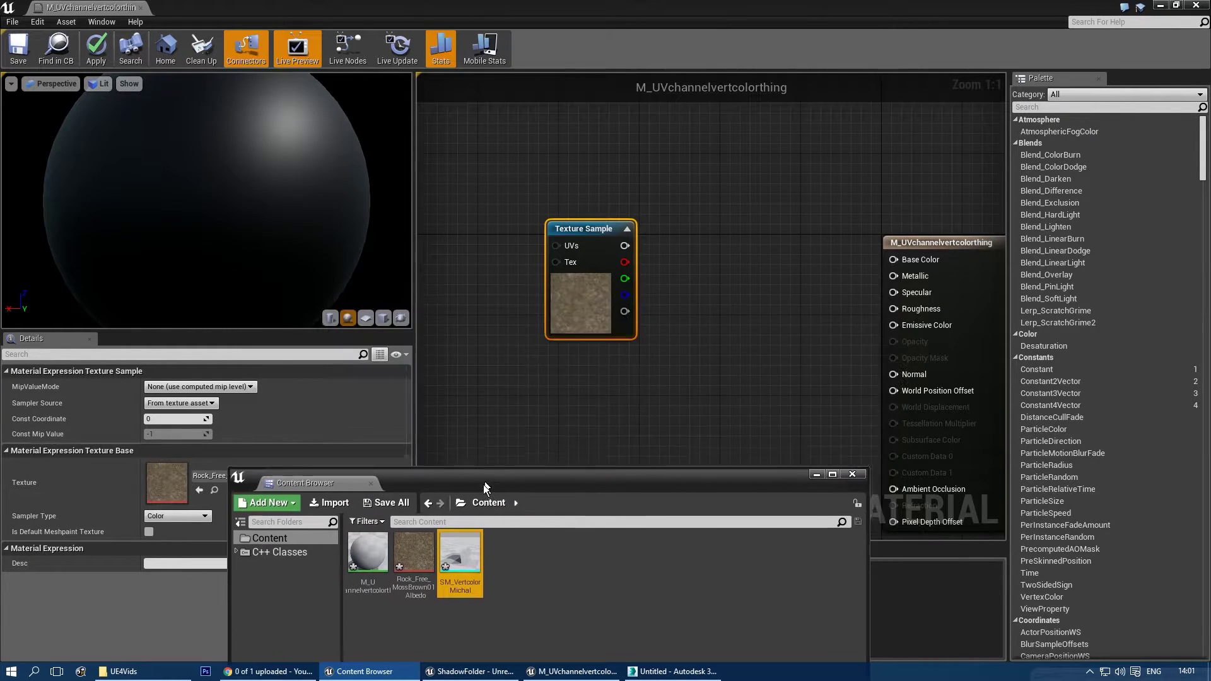
click(401, 318)
click(548, 457)
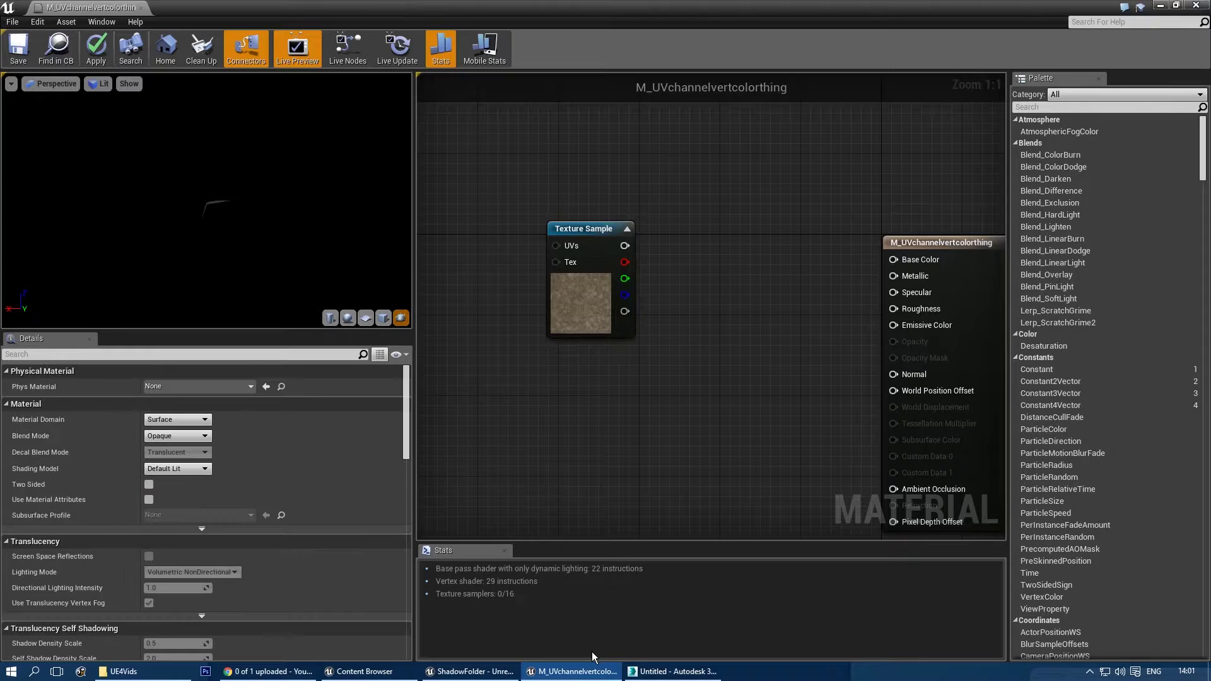
- Save all the unsaved content assets and close the Content Browser window
click(365, 671)
click(368, 497)
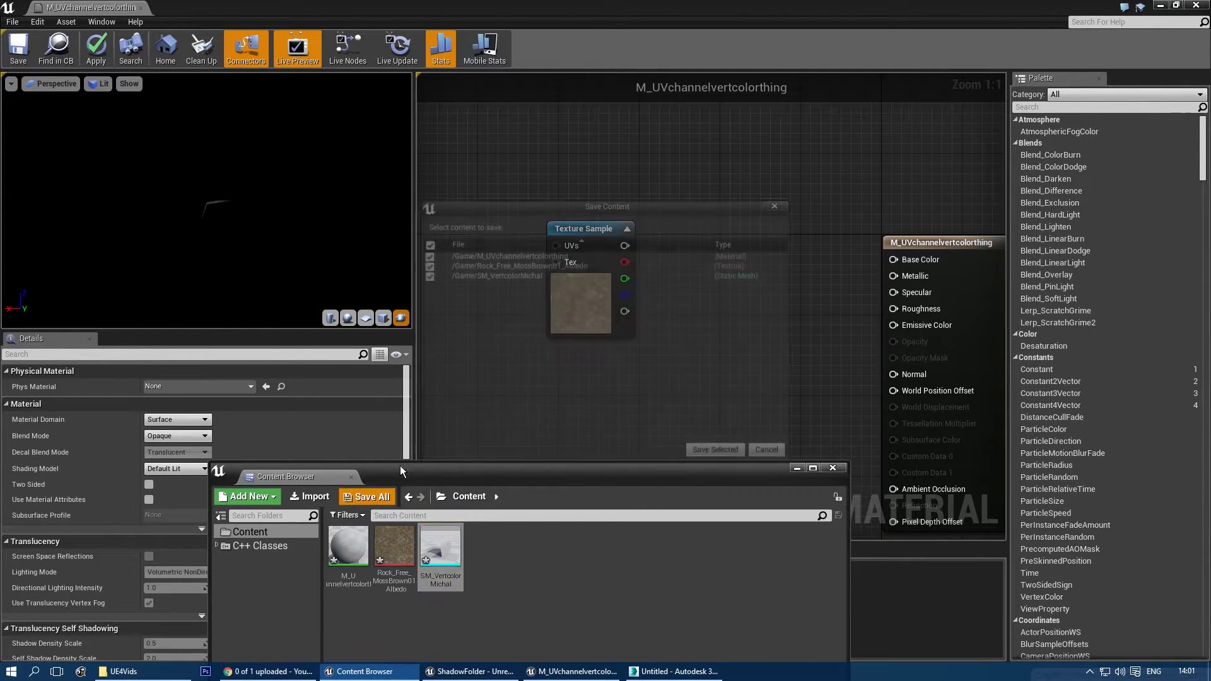
click(710, 454)
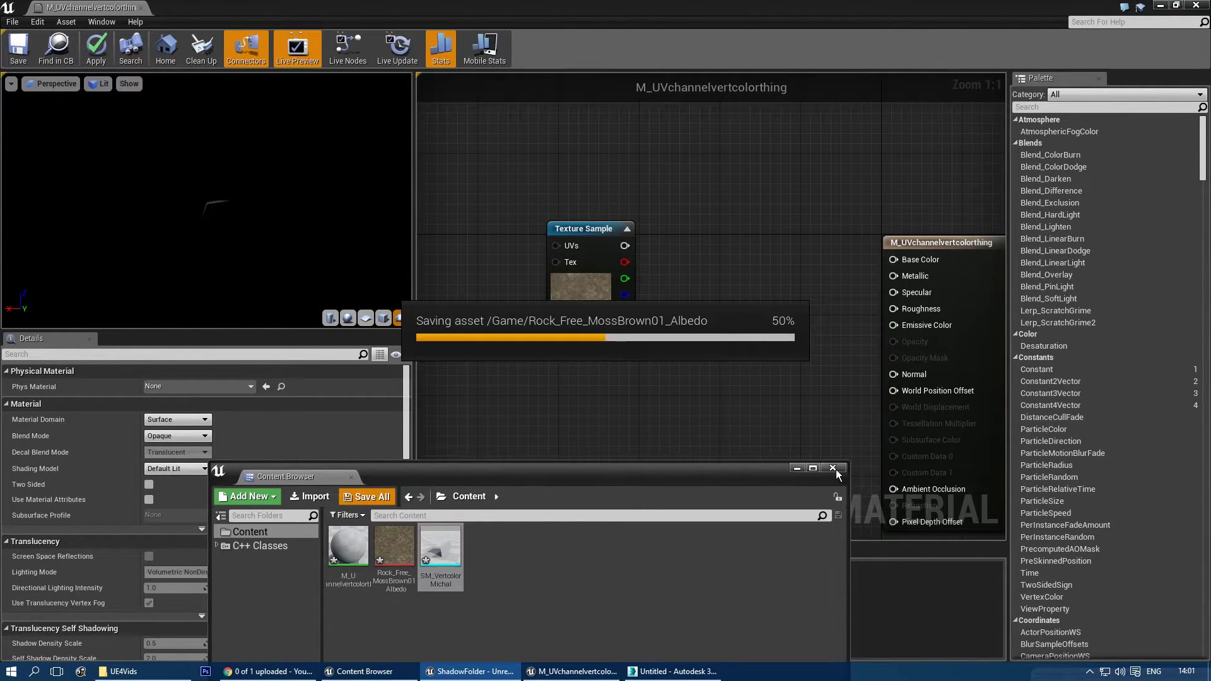
click(833, 469)
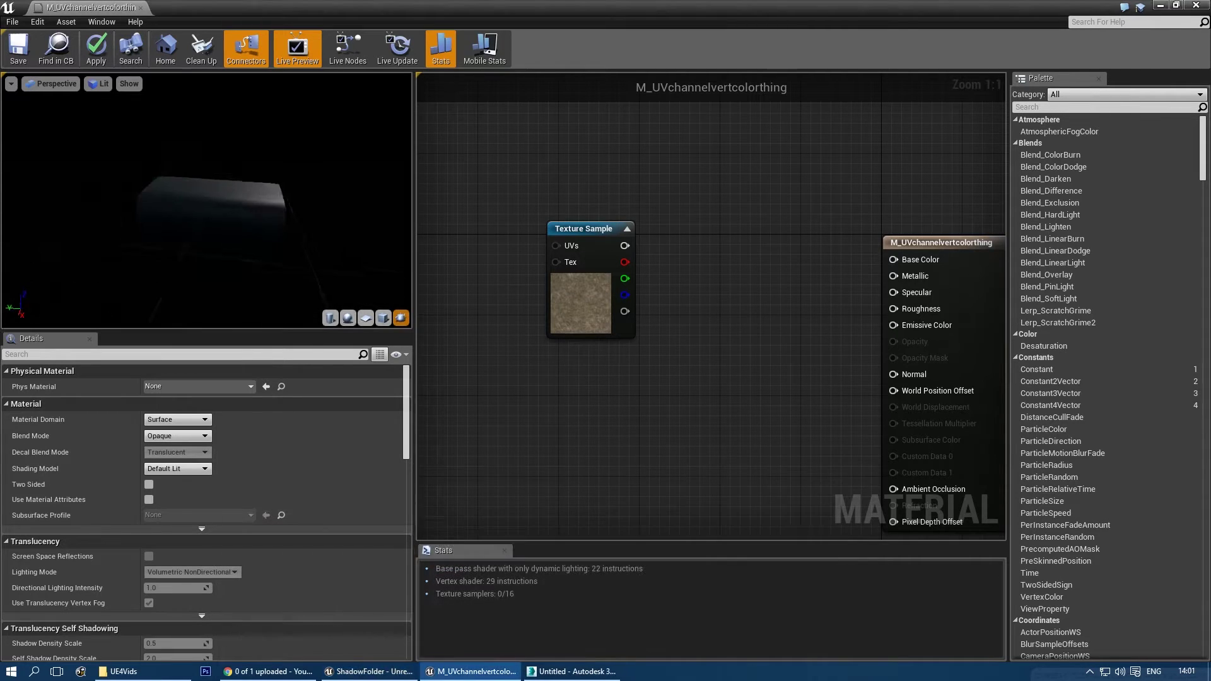
- Connect the Texture Sample's colour output to the material's Base Color and inspect the textured block in the preview
mouse_move(152, 232)
mouse_down()
mouse_move(186, 245)
mouse_move(140, 240)
mouse_up()
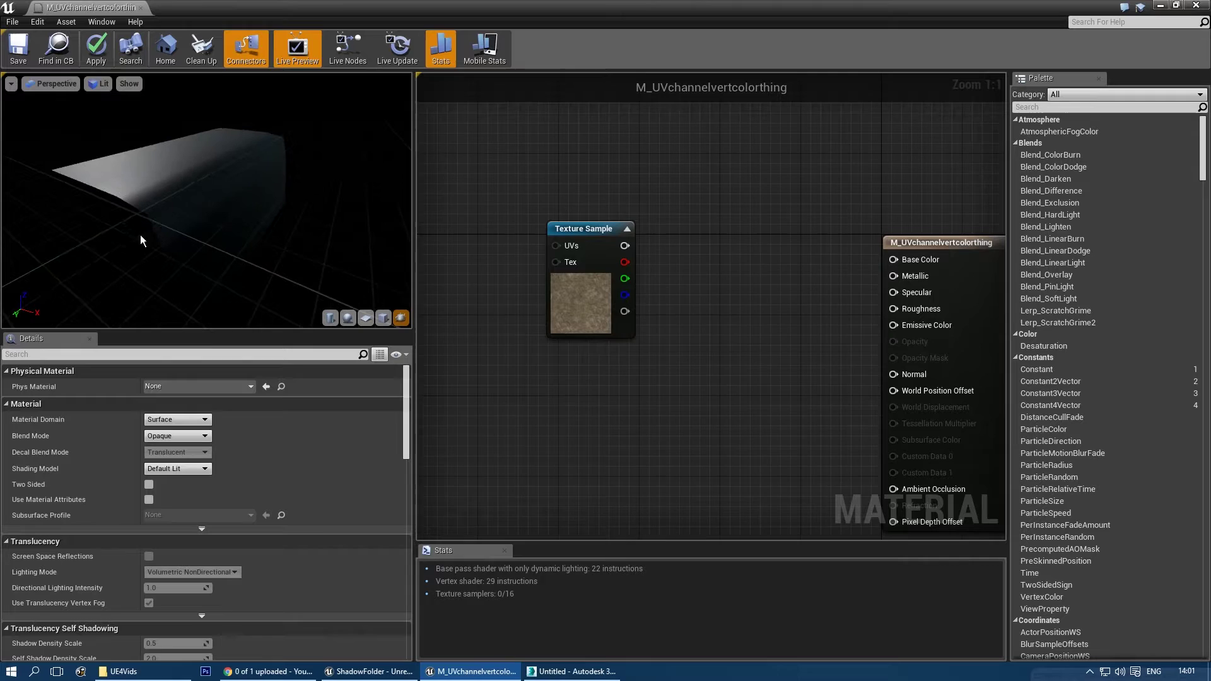
drag(624, 246, 893, 260)
right_drag(122, 203, 161, 205)
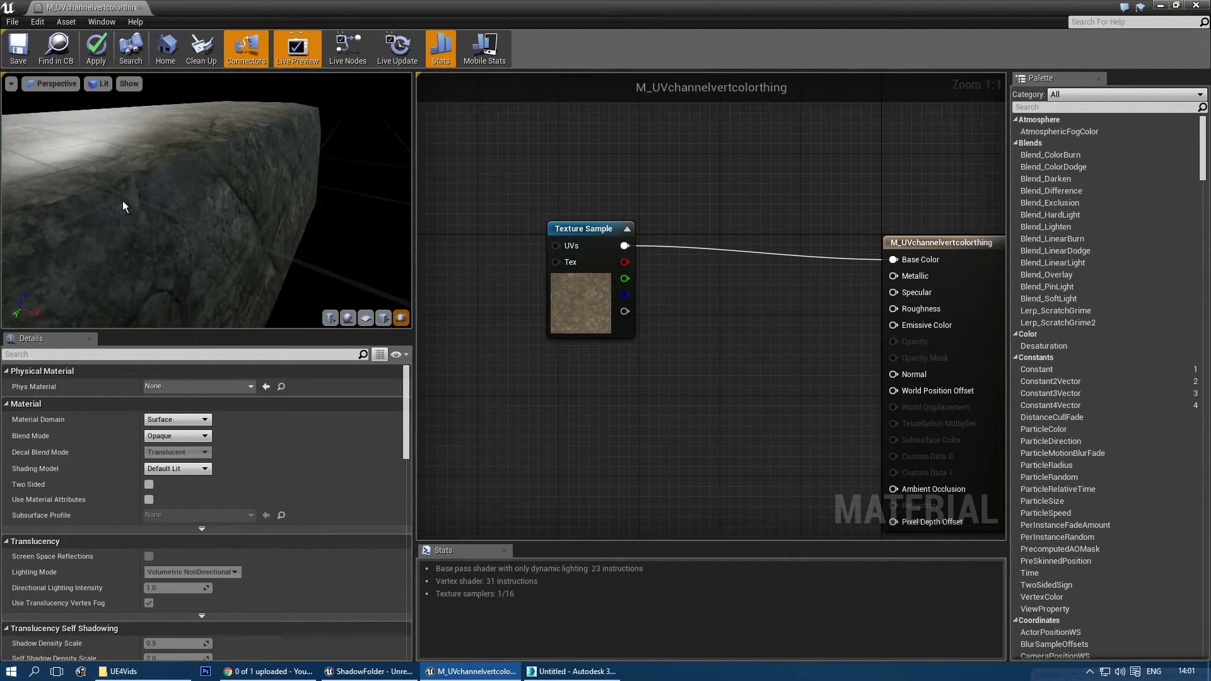
mouse_move(122, 204)
mouse_down()
mouse_move(72, 205)
mouse_move(110, 220)
mouse_up()
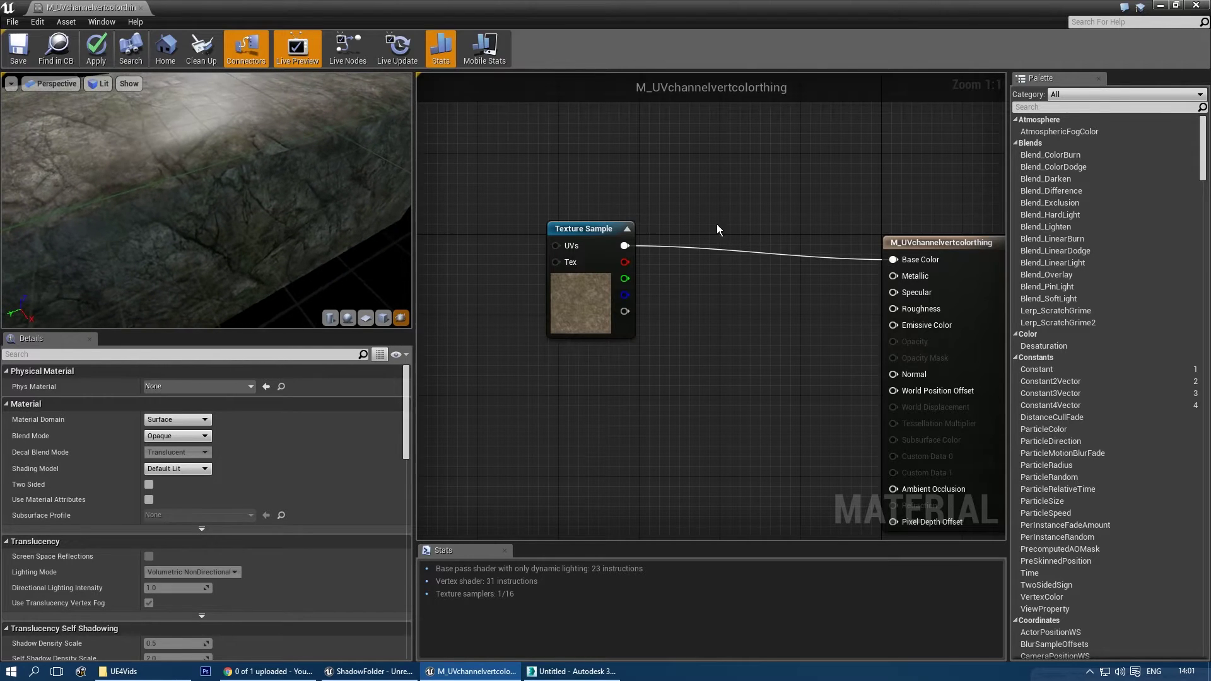
- Add a Constant node with value 1 and connect it to the material's Roughness input
right_drag(929, 259, 608, 263)
click(725, 289)
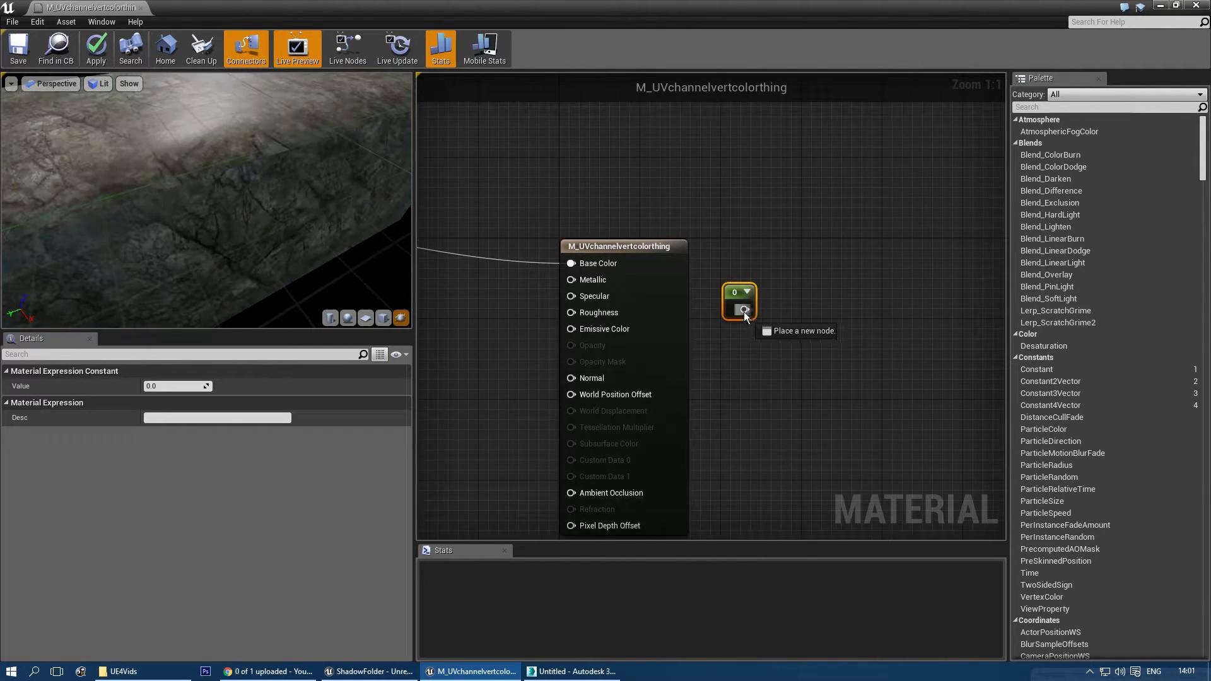
drag(744, 310, 578, 312)
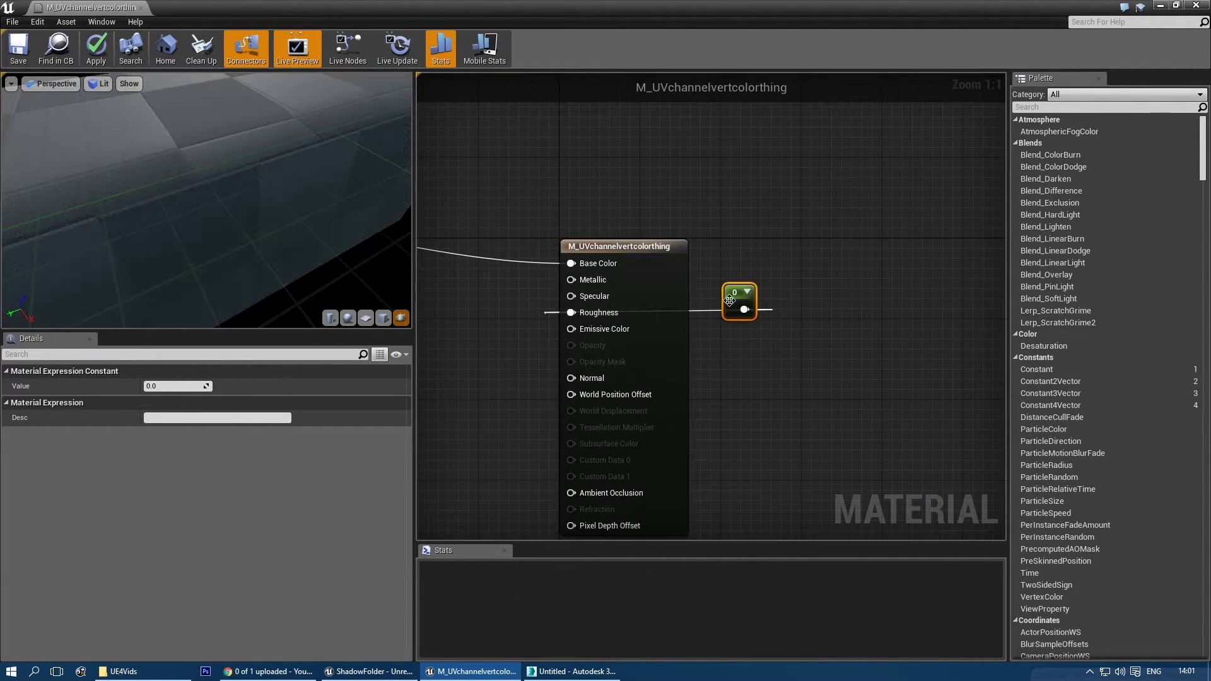
text(1)
key(Return)
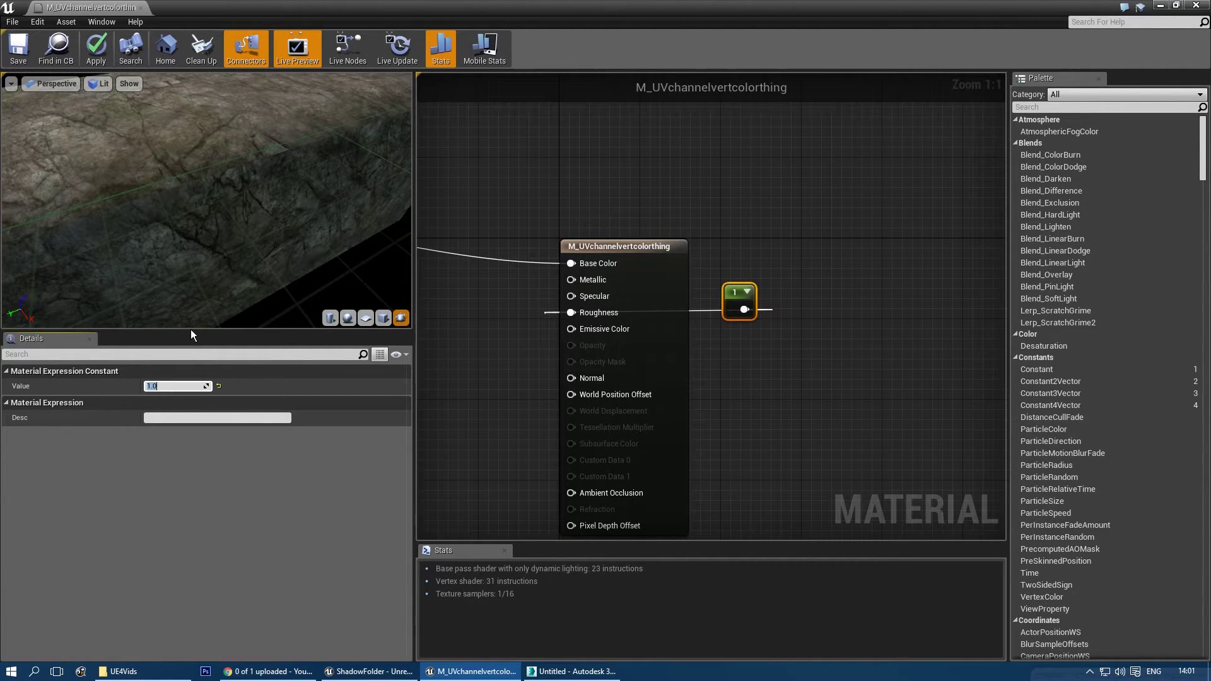
- Enlarge the material preview area and hide its grid
drag(190, 331, 191, 504)
mouse_move(131, 368)
mouse_down()
mouse_move(186, 347)
mouse_move(123, 355)
mouse_up()
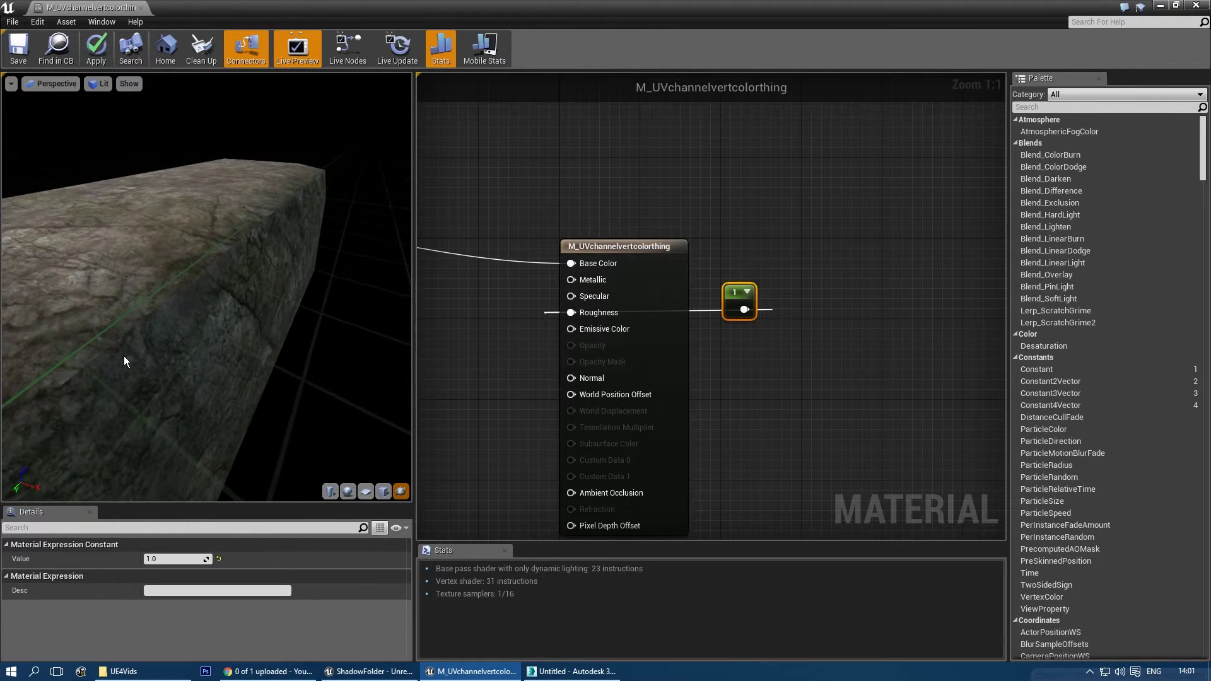
click(100, 83)
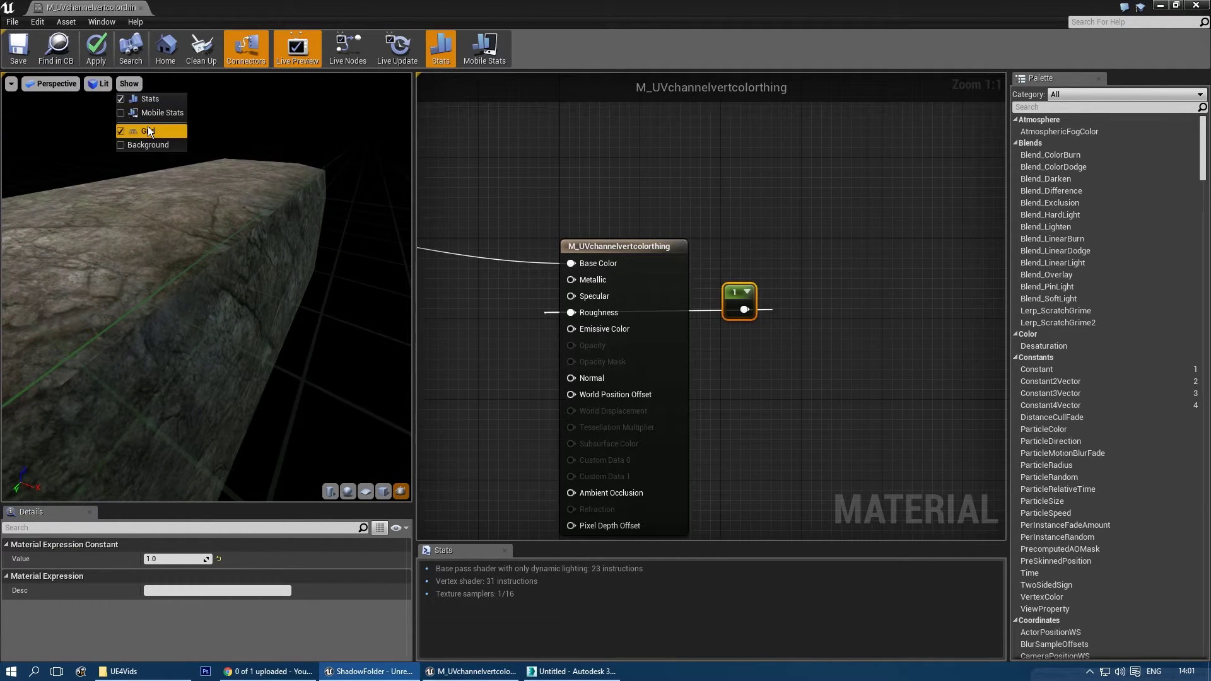
click(148, 126)
mouse_move(189, 284)
mouse_down()
mouse_move(214, 287)
mouse_move(161, 280)
mouse_move(221, 293)
mouse_move(209, 287)
mouse_up()
- Duplicate the rock Texture Sample node and place the copy below the original
right_drag(531, 323, 784, 314)
right_drag(438, 287, 608, 273)
scroll(528, 284, down, 1)
right_drag(507, 320, 483, 304)
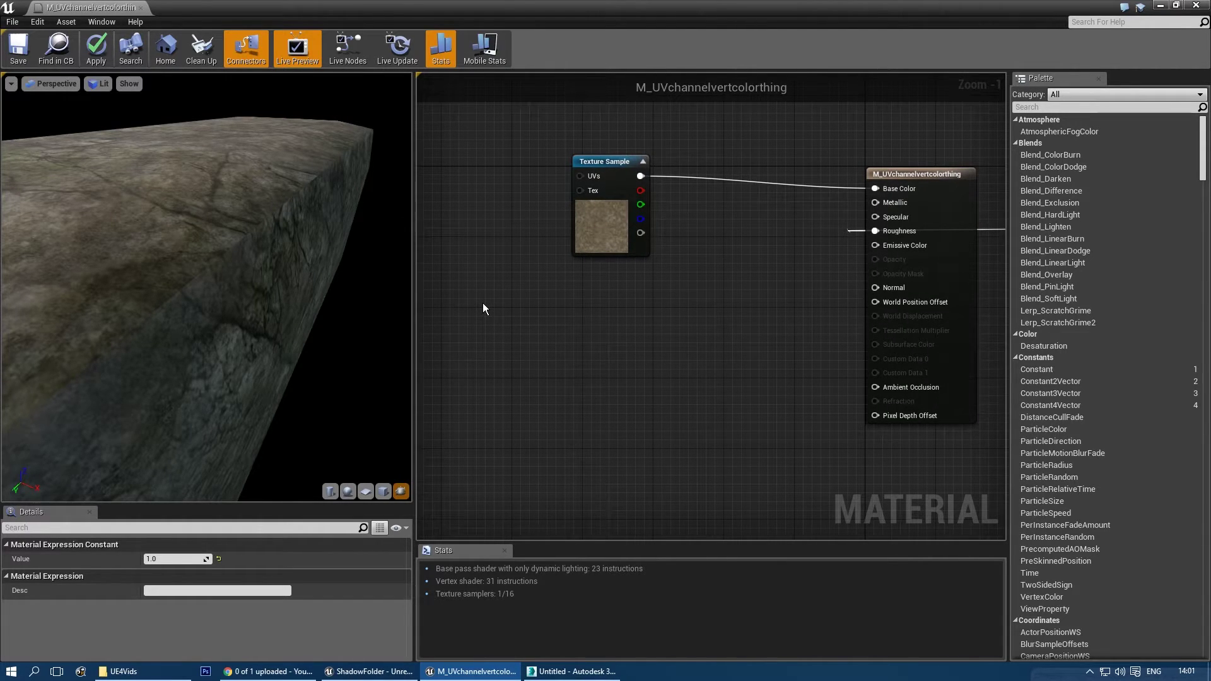
drag(546, 135, 626, 193)
key(ctrl+c)
key(ctrl+v)
drag(729, 317, 605, 282)
- Add a TexCoord node with Coordinate Index 1 and connect it to the duplicated Texture Sample's UVs input
right_drag(523, 314, 573, 285)
click(545, 269)
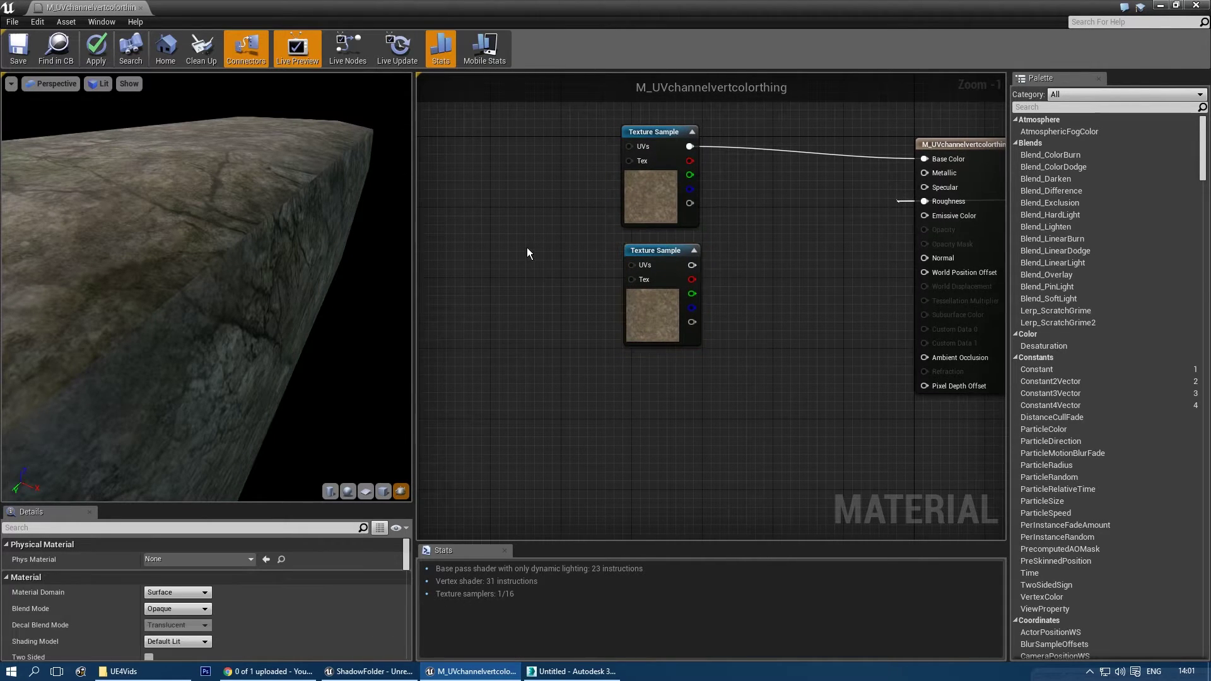
click(527, 249)
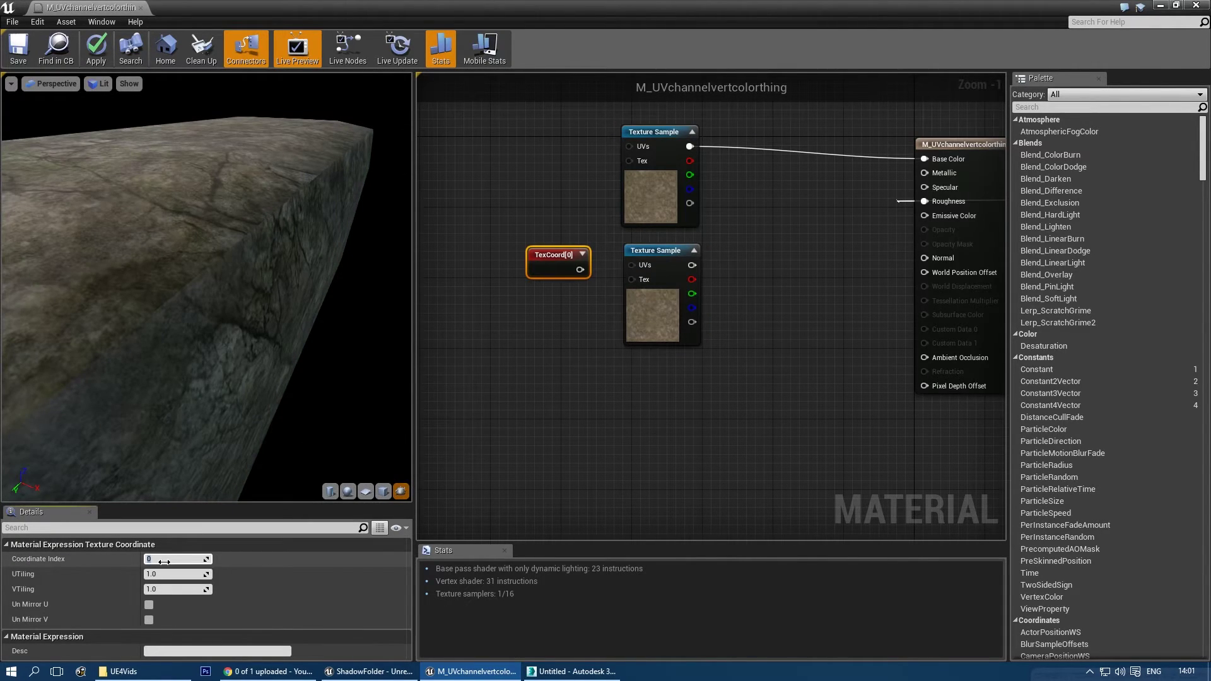
drag(164, 562, 169, 562)
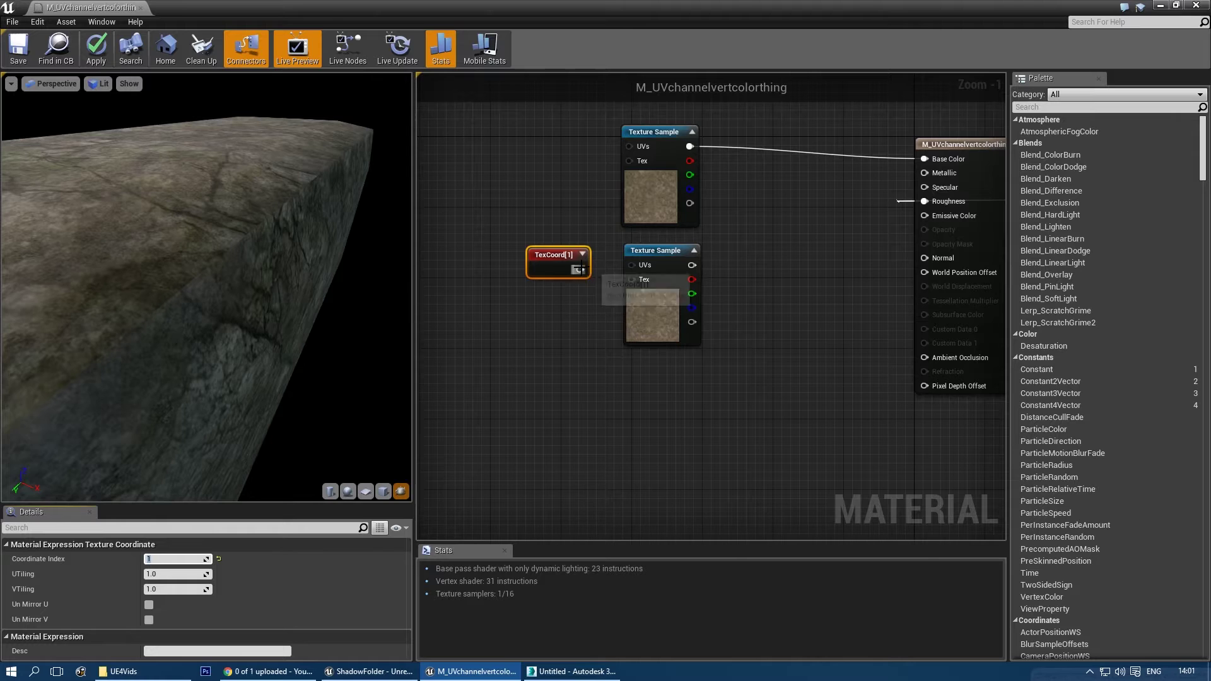
drag(579, 268, 632, 265)
click(684, 300)
- Add a VertexColor node to the graph and place it below the two Texture Samples
right_drag(699, 296, 649, 288)
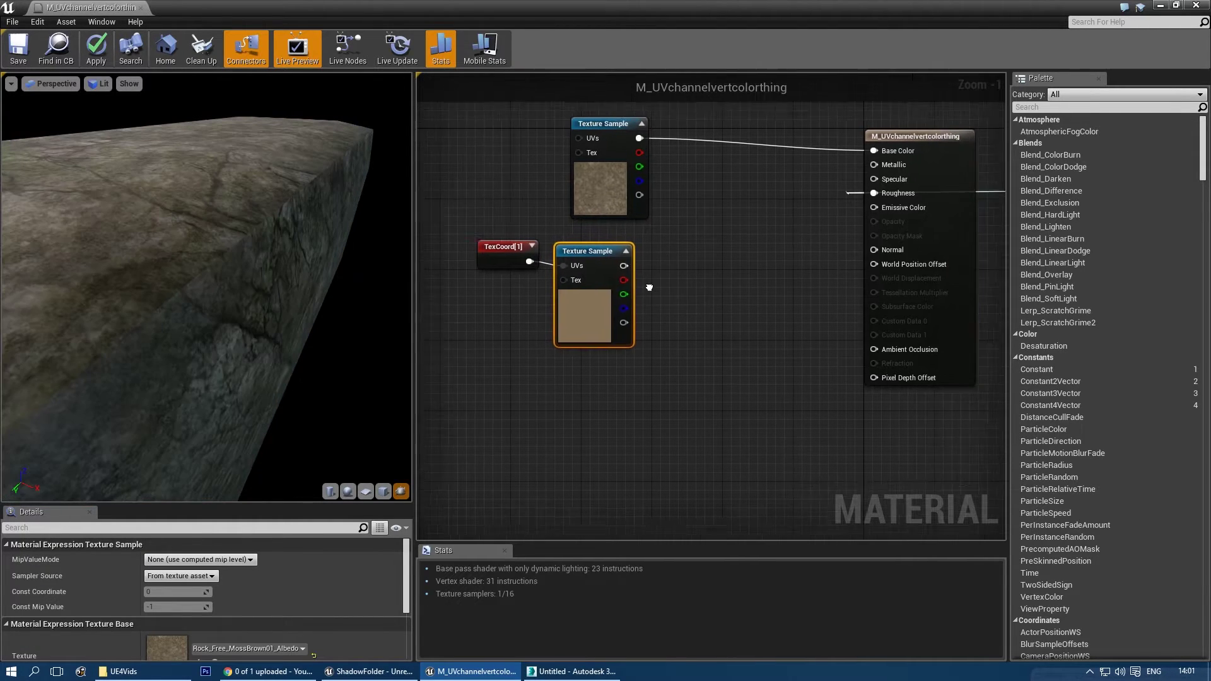
right_click(661, 274)
text(verte)
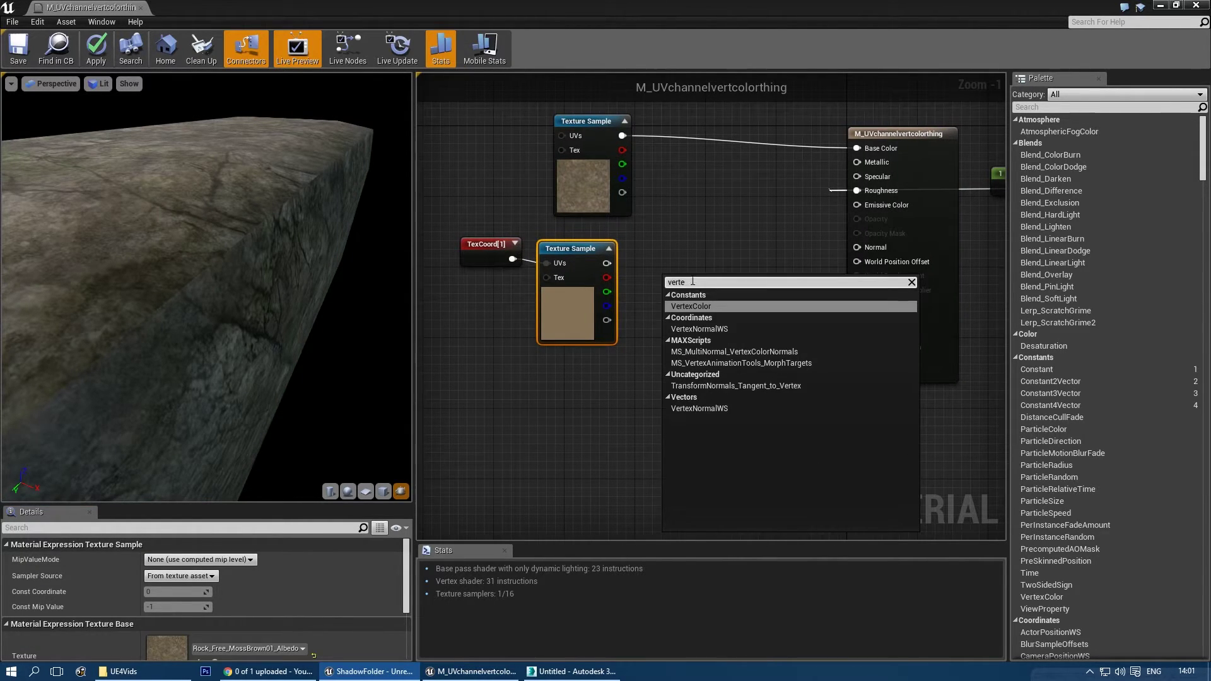
click(707, 307)
drag(694, 280, 587, 399)
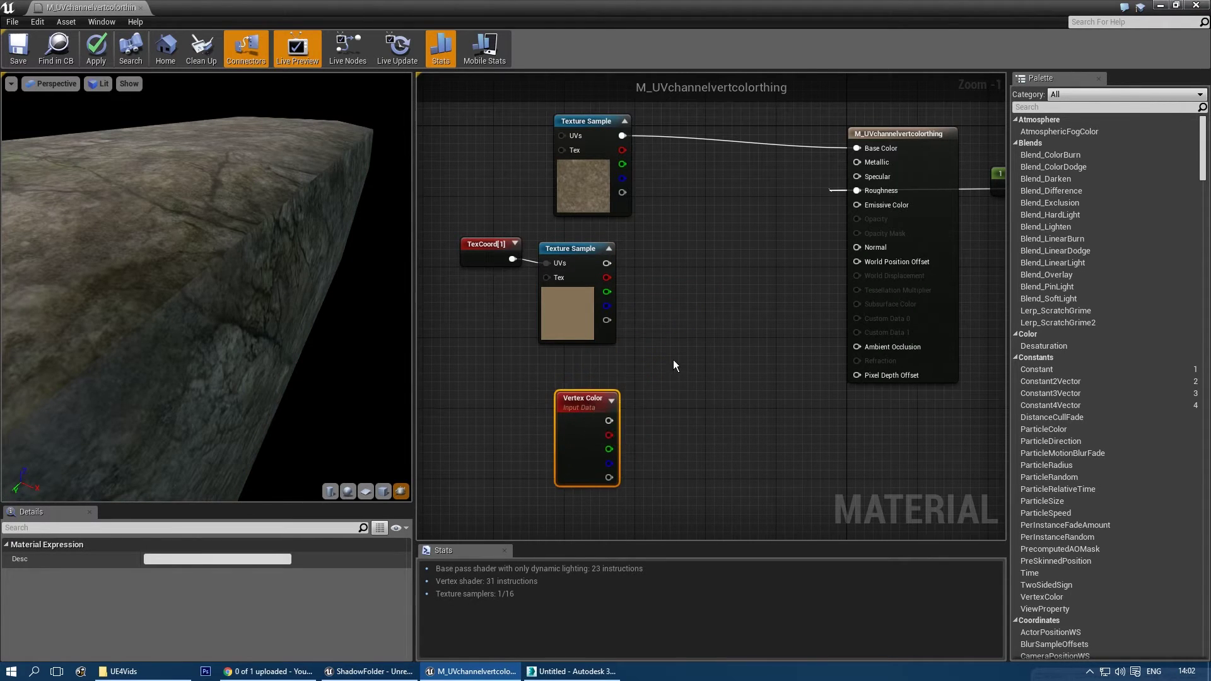
- Add two Multiply nodes and connect Vertex Color's red output to one B input and its green output to the other
right_drag(674, 364, 618, 361)
click(629, 411)
key(m)
click(633, 413)
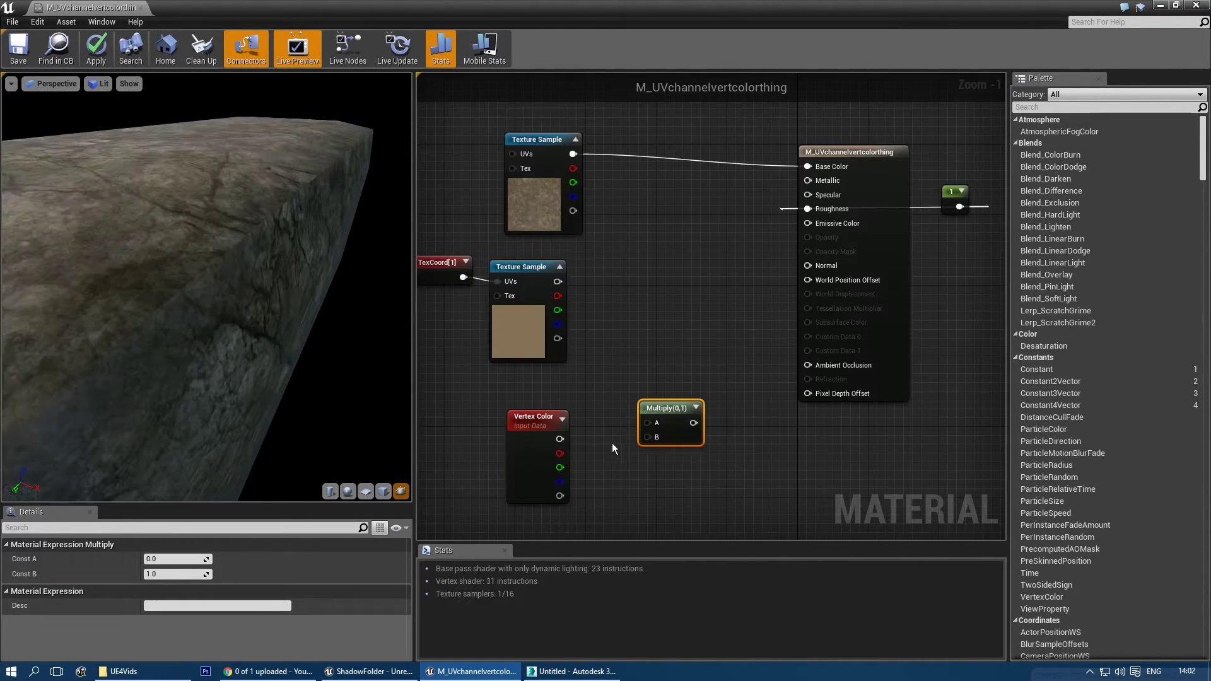
drag(560, 454, 648, 435)
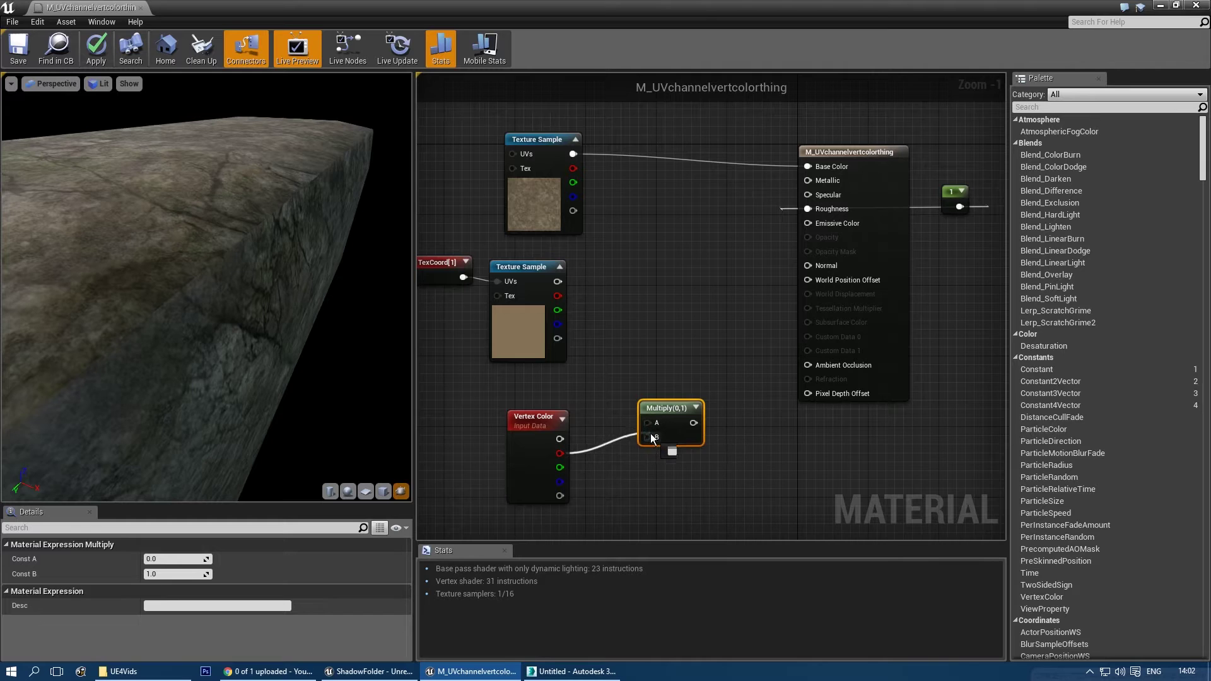
key(m)
click(618, 350)
drag(559, 468, 623, 377)
- Add an Add node that sums the outputs of the two Multiply nodes
right_drag(740, 338, 683, 334)
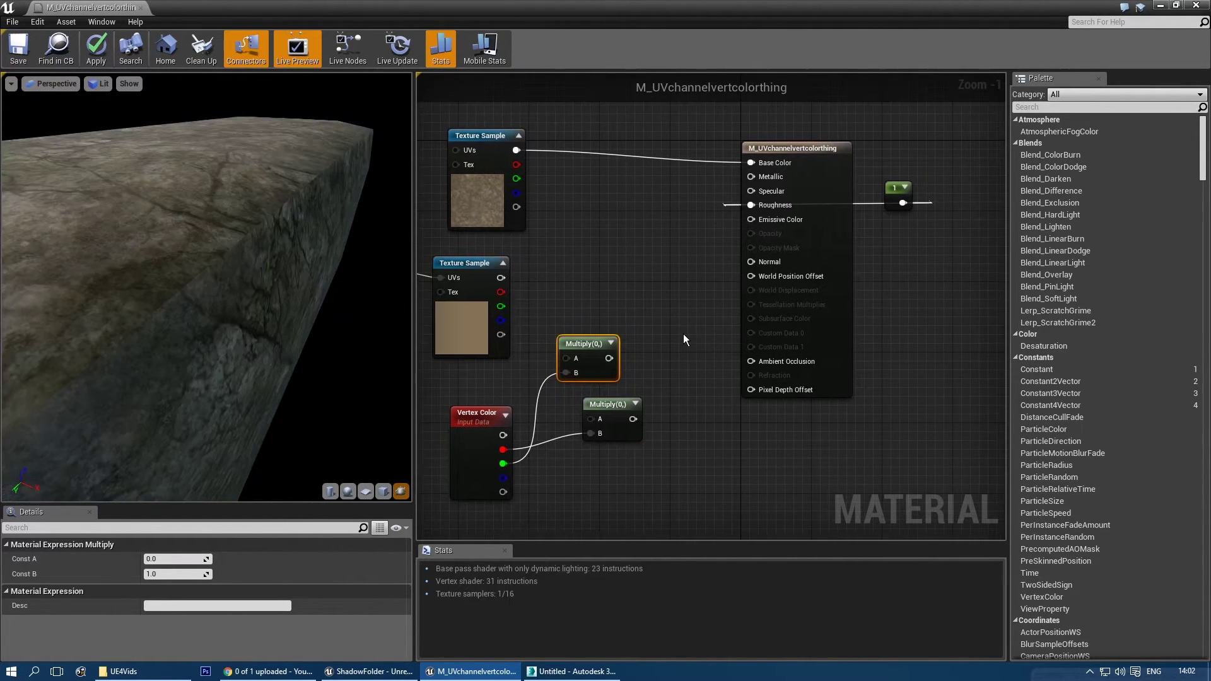
key(a)
click(684, 334)
drag(693, 344, 664, 357)
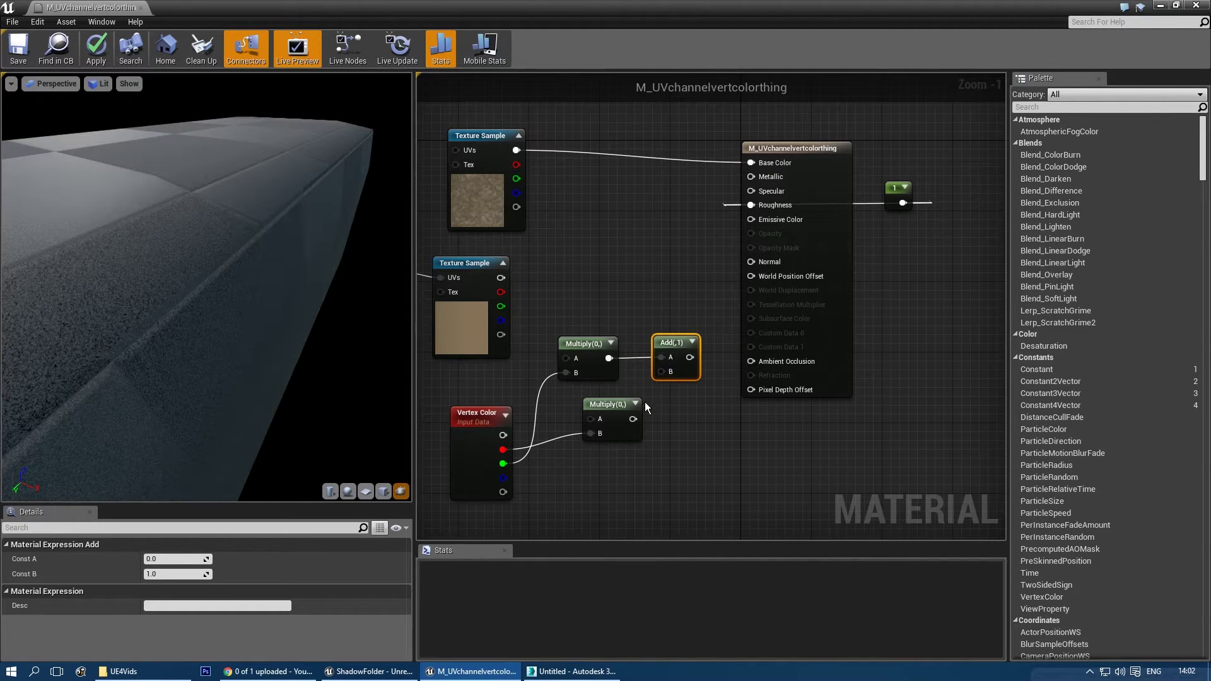
drag(633, 419, 664, 375)
- Move the duplicated Texture Sample and its TexCoord aside and add two Constant3Vector nodes in the freed space
right_drag(468, 293, 676, 289)
drag(536, 299, 467, 233)
click(566, 293)
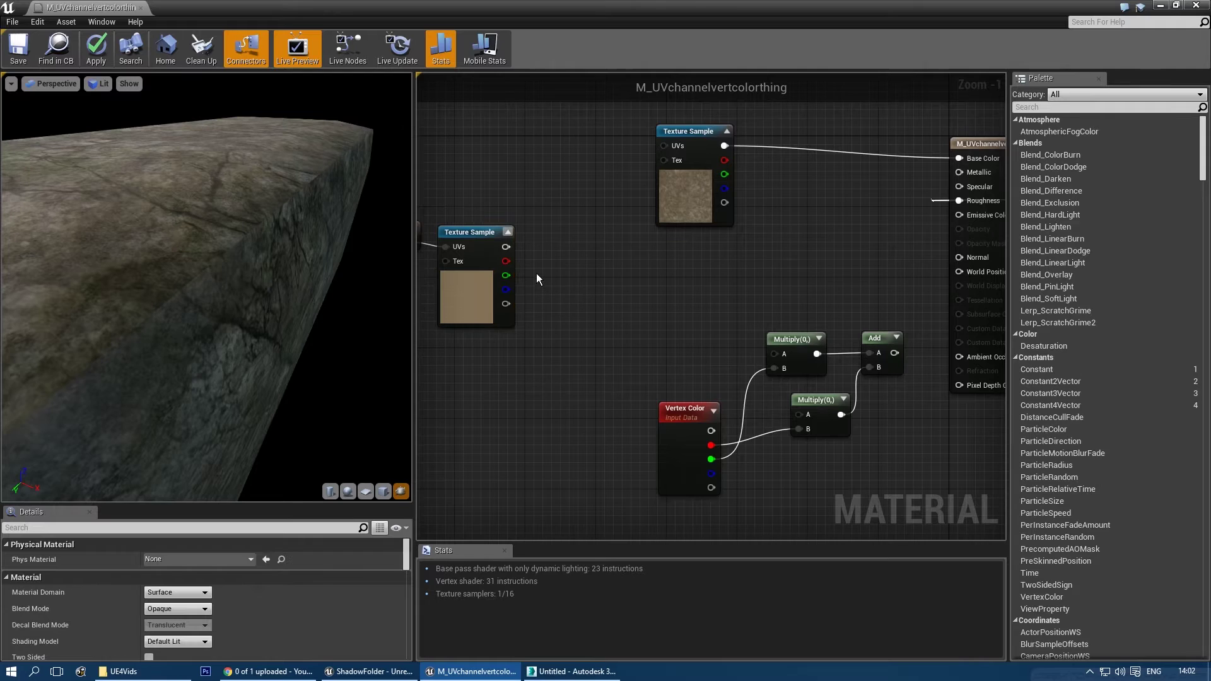
key(3)
click(536, 274)
key(3)
click(664, 282)
drag(678, 292, 637, 270)
- Set one Constant3Vector to pink (1, 0, 0.353) and the other to bright green (0.275, 1, 0)
click(569, 305)
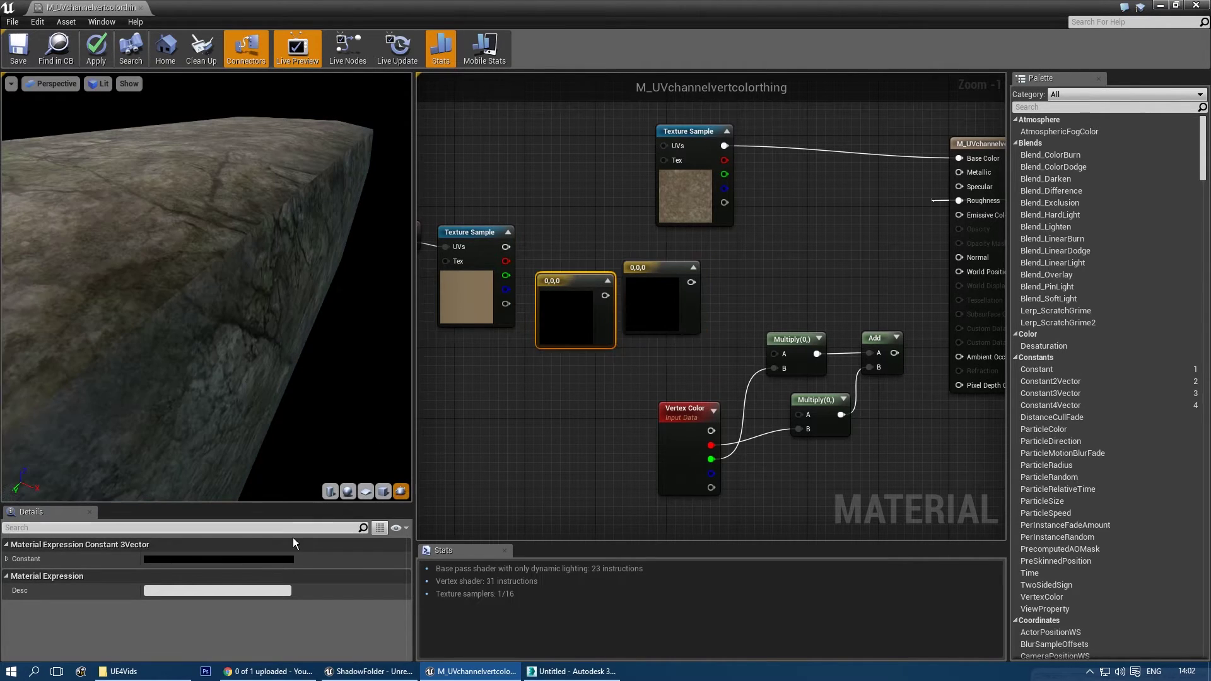
click(263, 559)
click(454, 370)
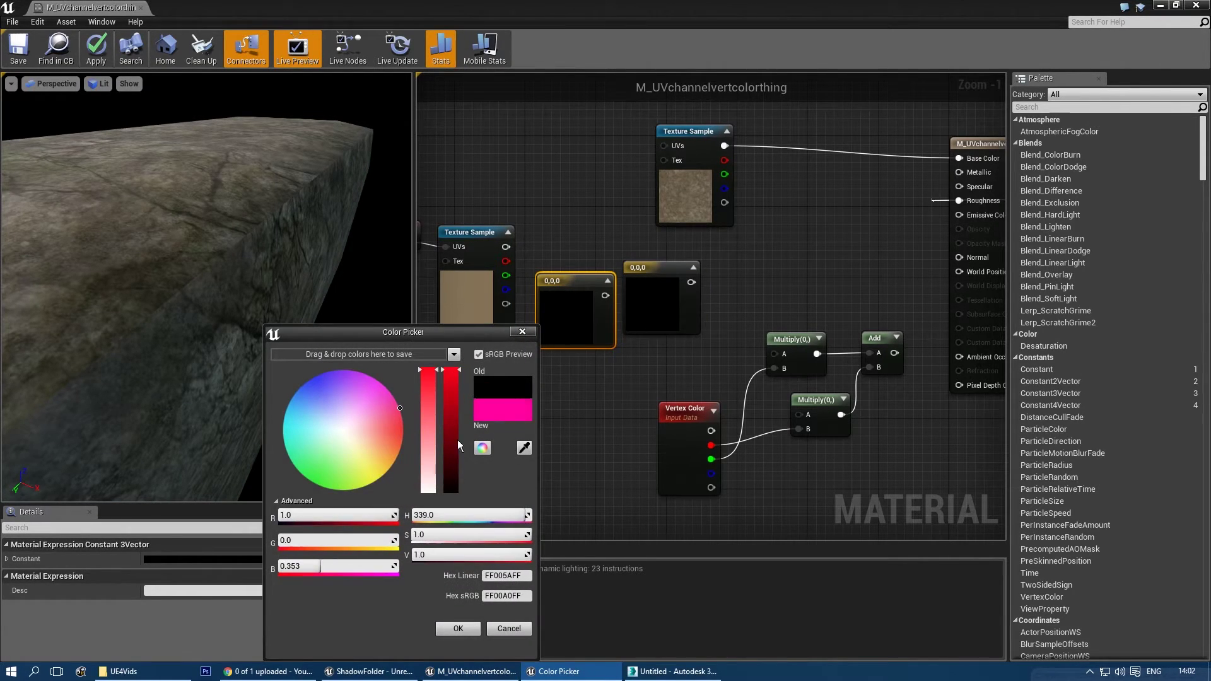
click(457, 629)
click(668, 296)
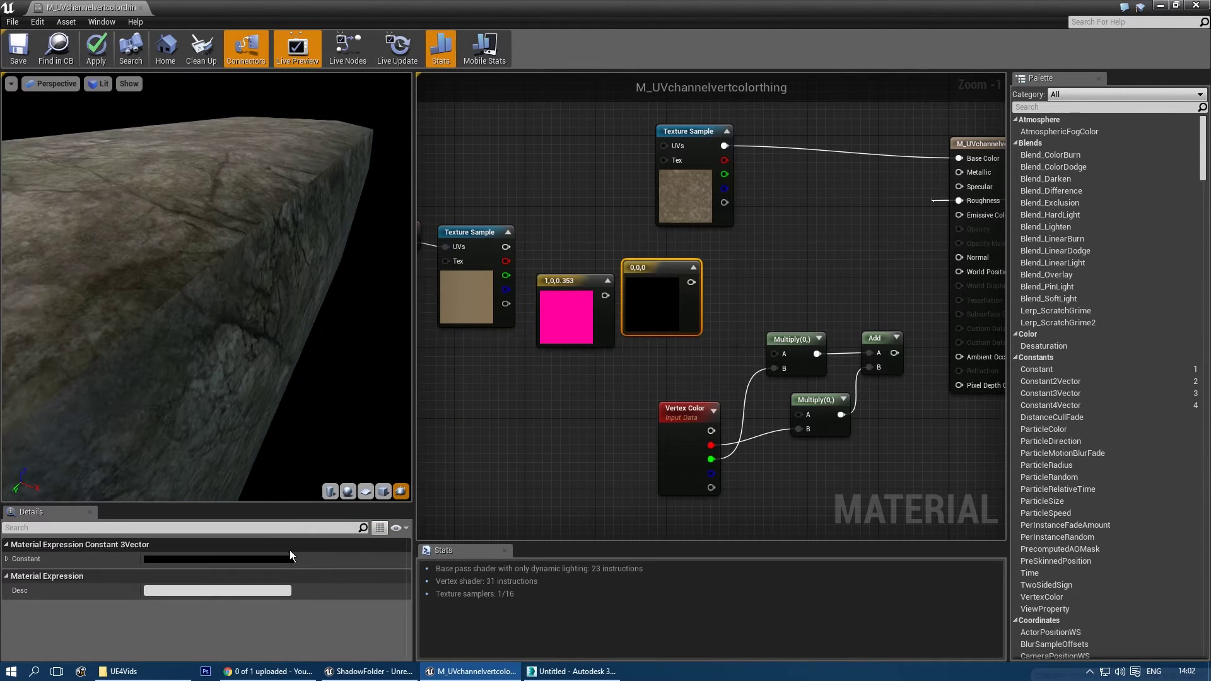
click(272, 562)
click(338, 489)
drag(463, 418, 468, 354)
click(472, 623)
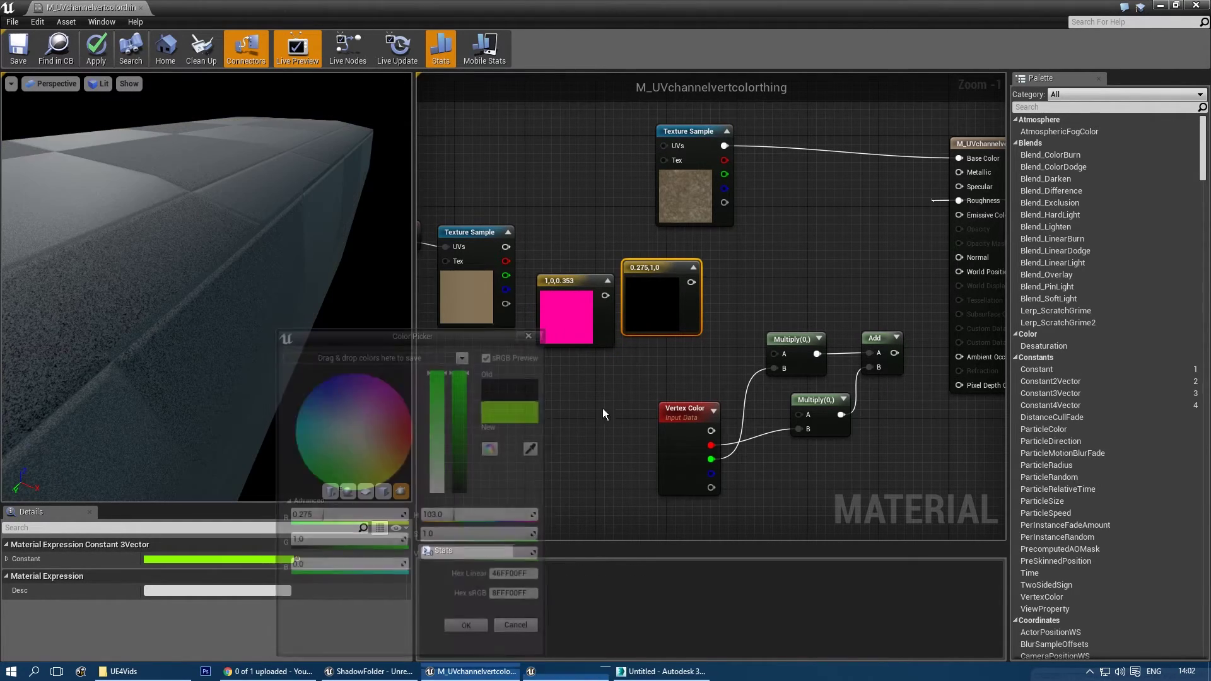
- Connect the green constant to the green-channel Multiply, the pink one to the red-channel Multiply, and the Add output to Base Color
right_drag(603, 407, 523, 404)
drag(610, 278, 689, 349)
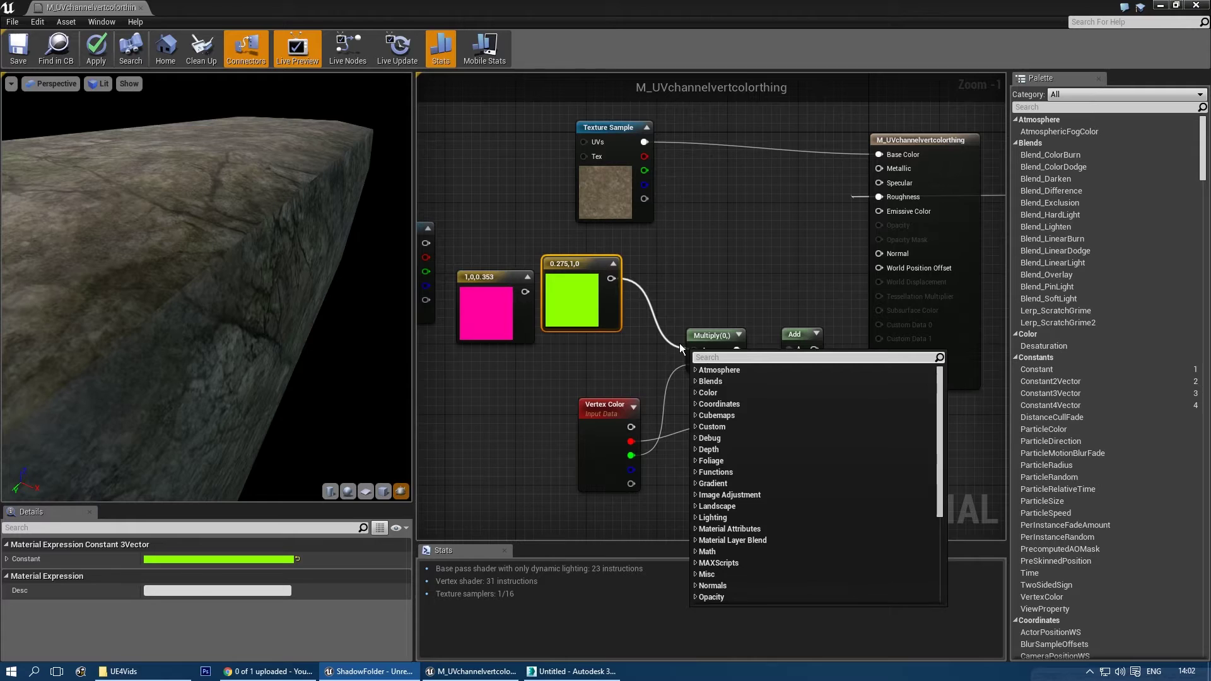
click(679, 343)
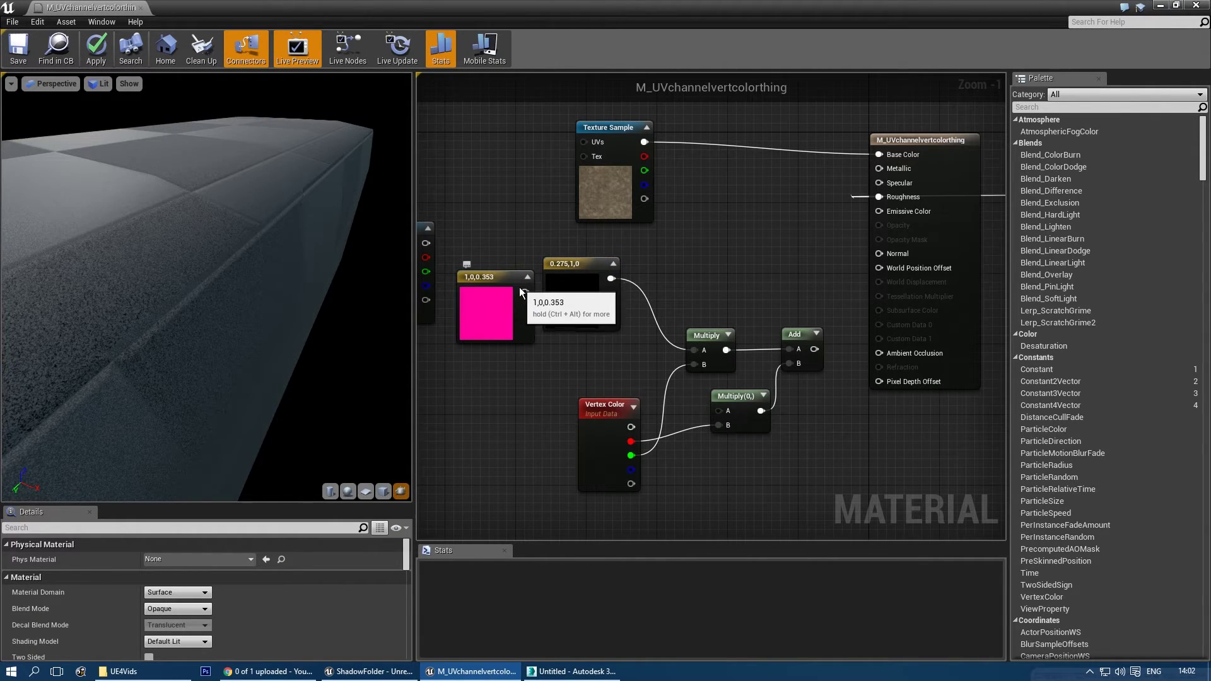
drag(526, 291, 647, 387)
drag(714, 409, 717, 411)
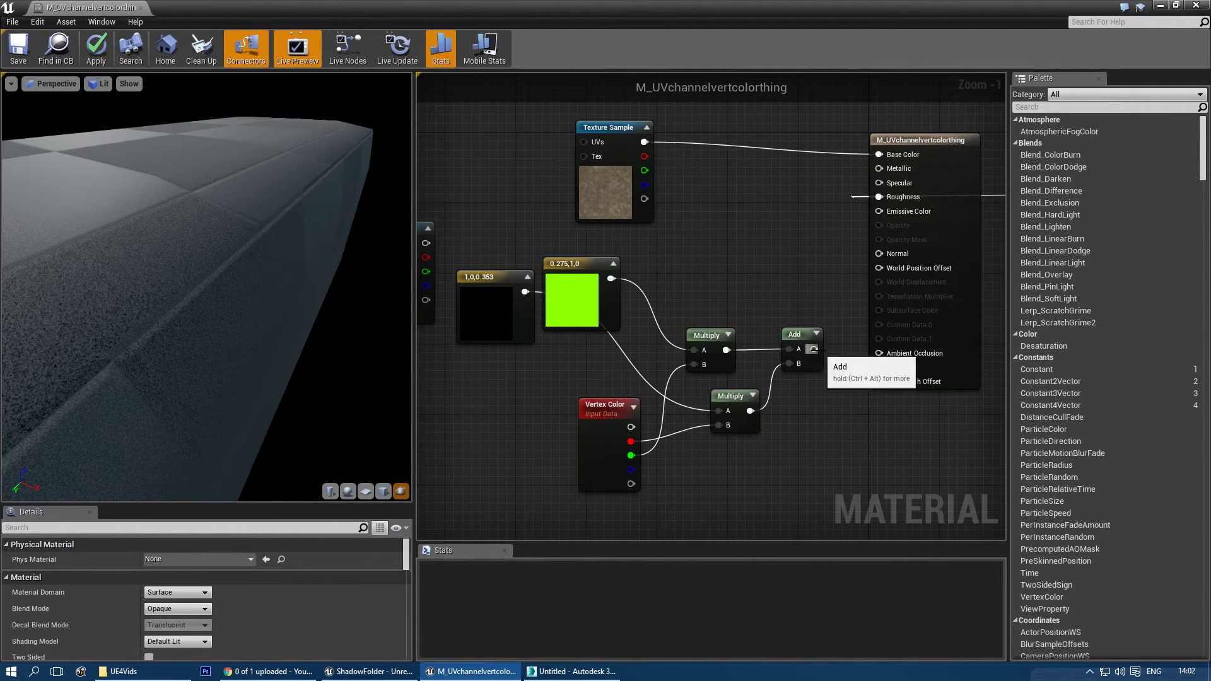
drag(814, 348, 879, 155)
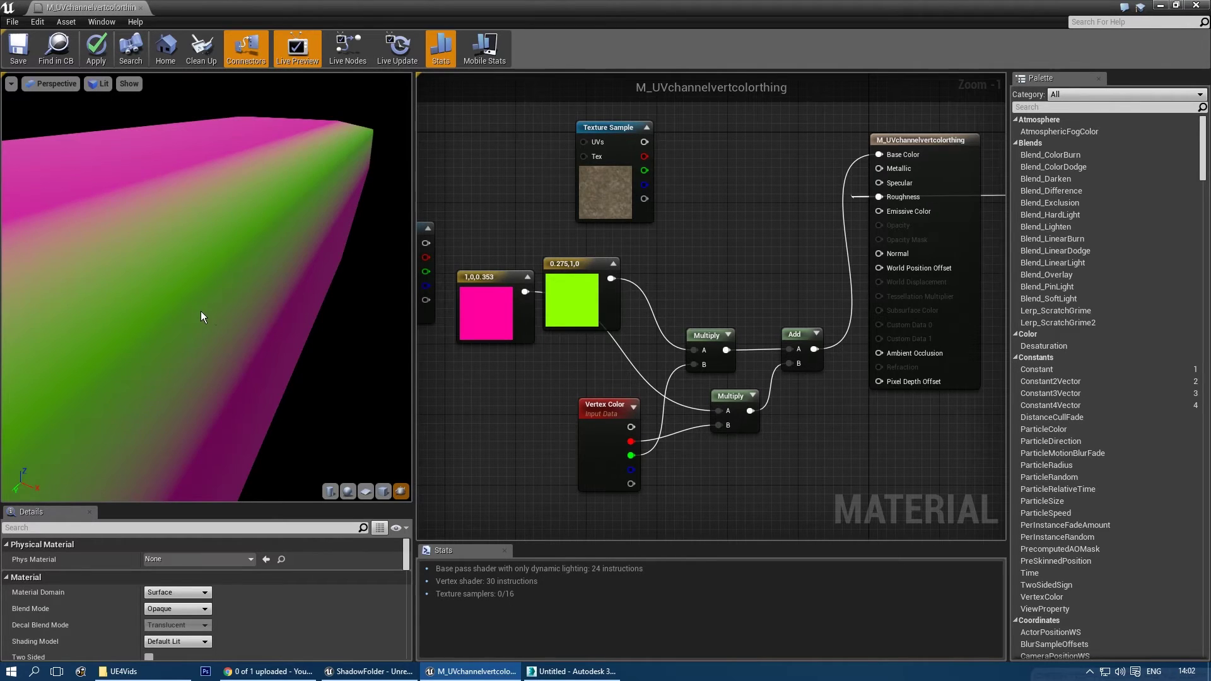
- Replace the constants with the TexCoord[1] Texture Sample on the green-channel Multiply and the original sample on the red-channel one, and inspect the blend
right_drag(551, 249, 679, 253)
drag(553, 247, 822, 354)
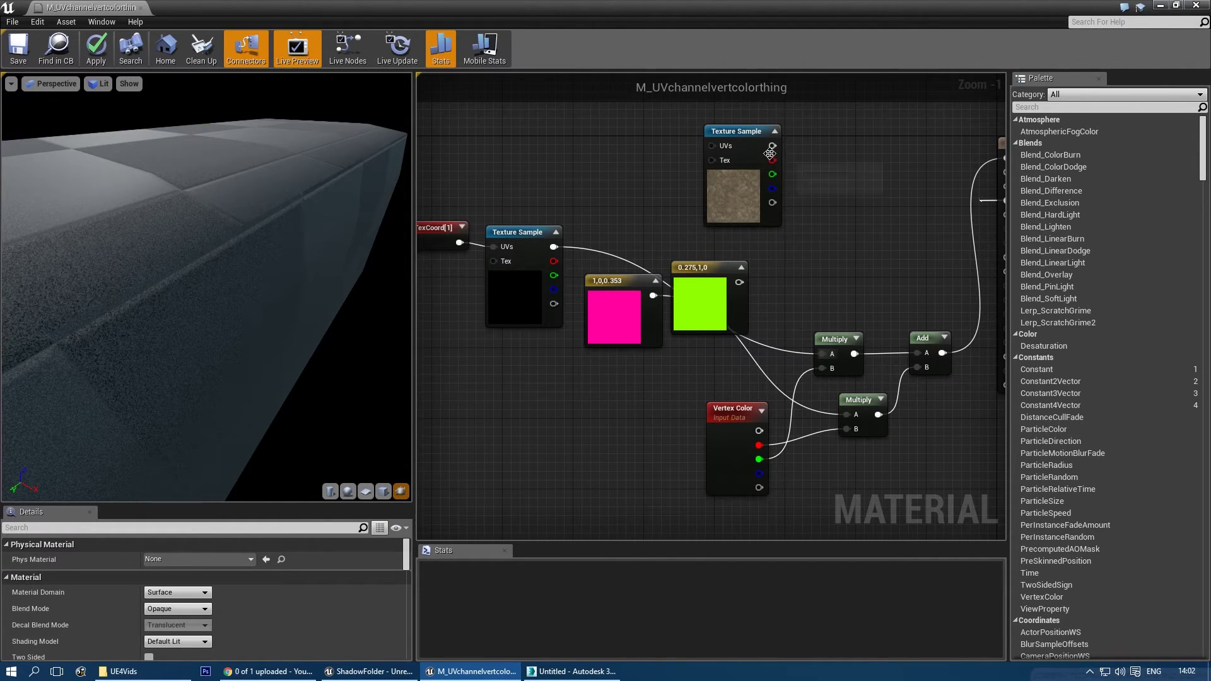
drag(772, 146, 849, 415)
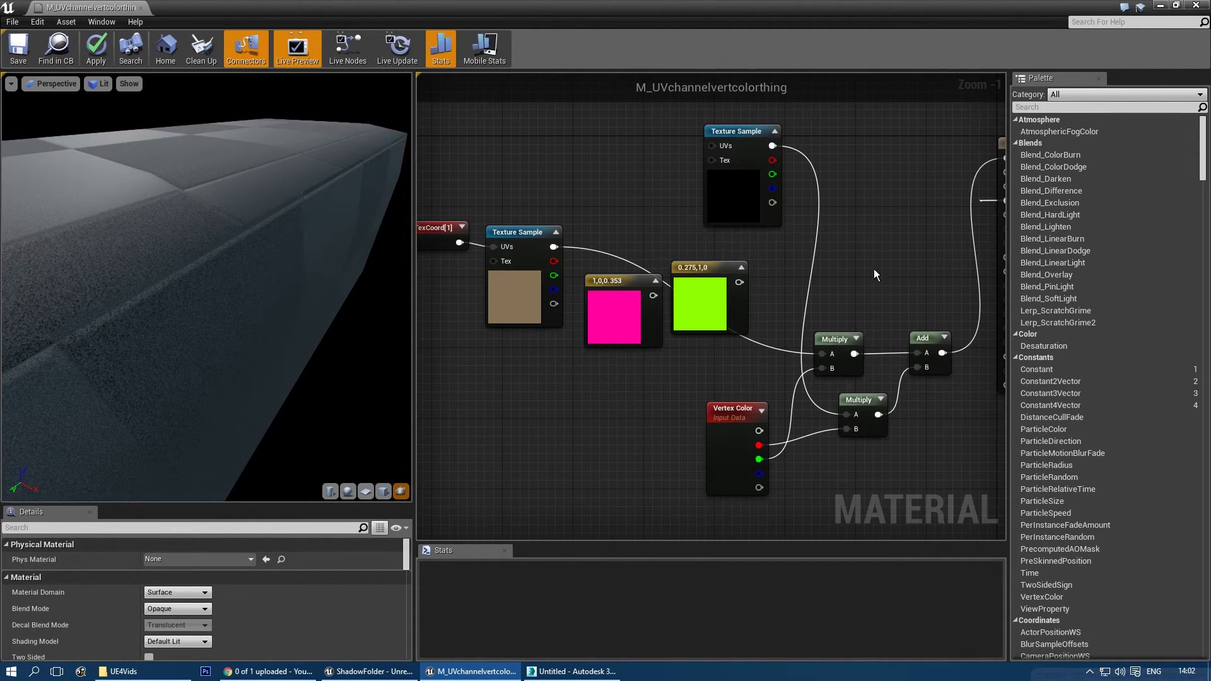
right_drag(875, 271, 784, 305)
right_drag(221, 332, 221, 302)
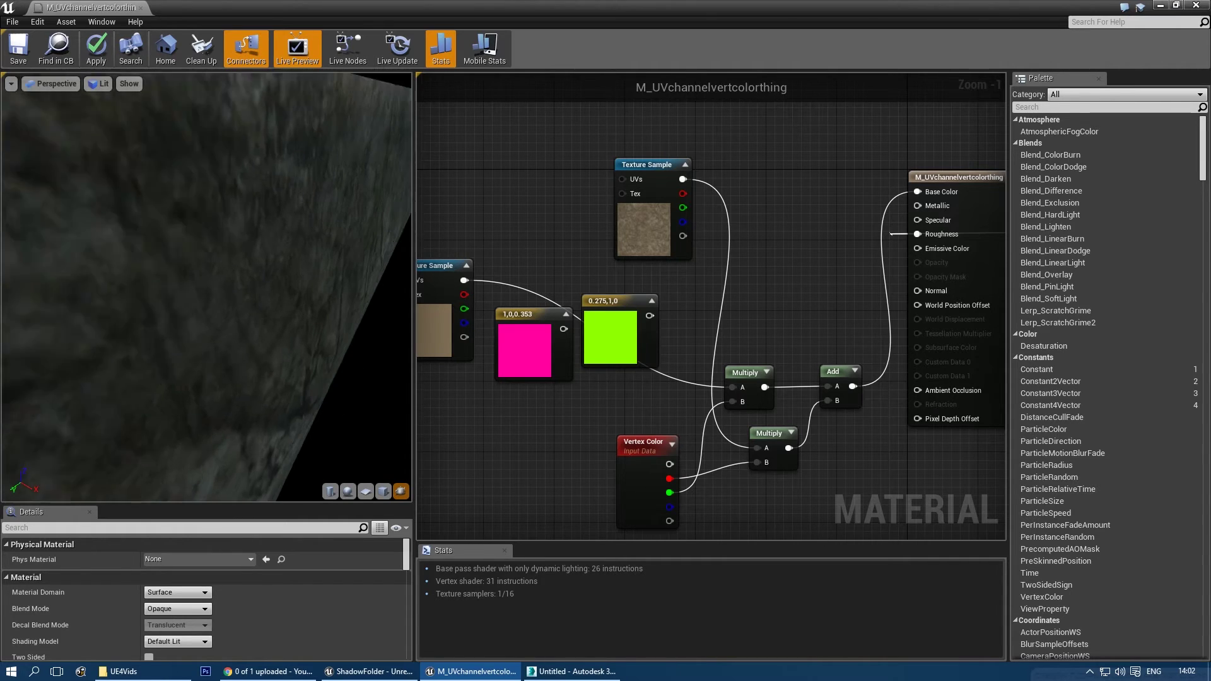
drag(214, 302, 240, 309)
right_drag(239, 309, 240, 265)
drag(240, 265, 272, 281)
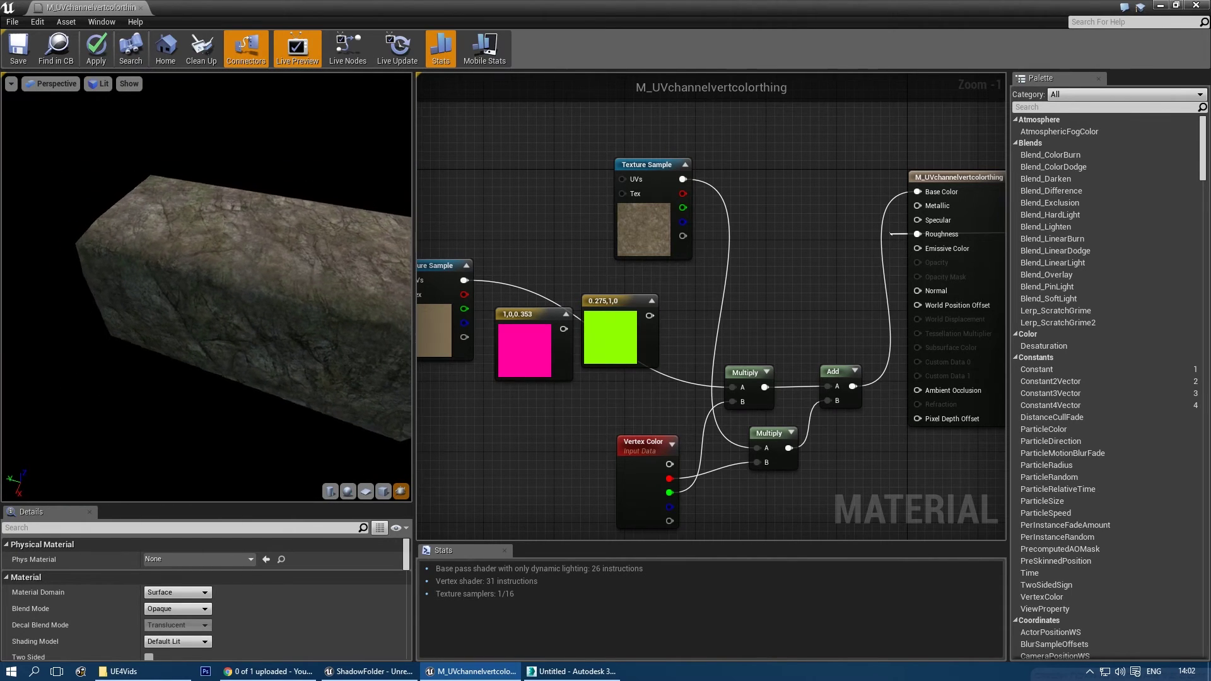
- Examine the blended rock texture on the preview block from several angles and review the node network from TexCoord[1] through to Base Color
drag(165, 272, 166, 271)
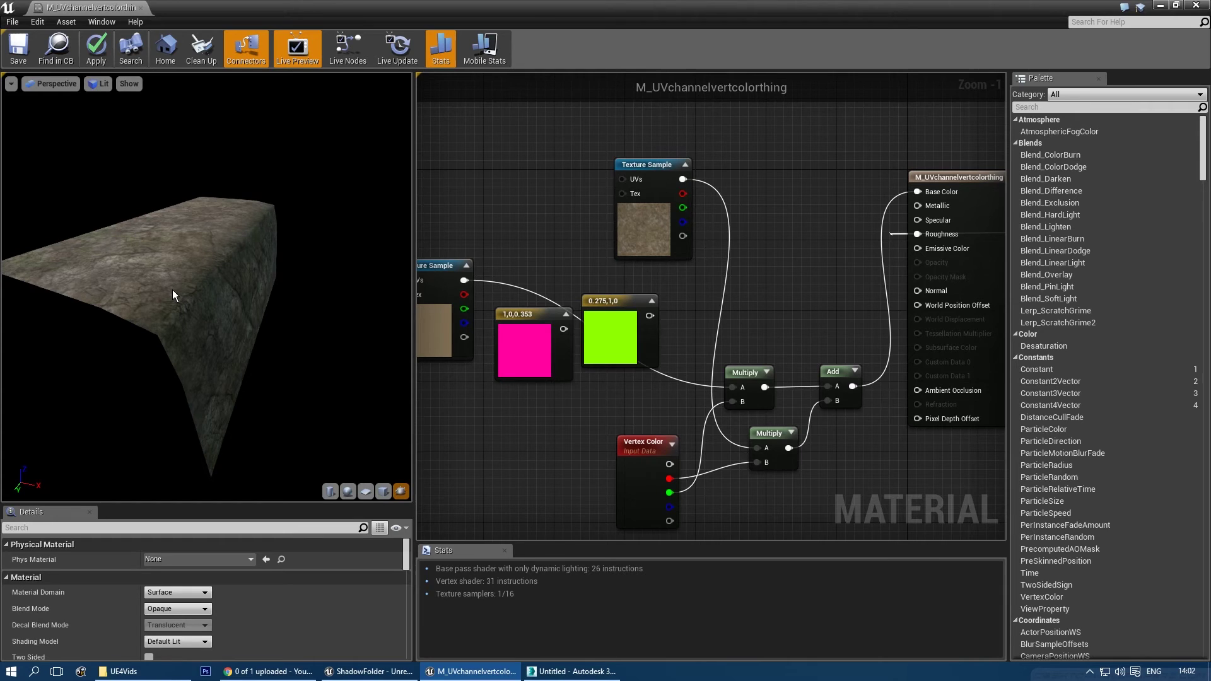
right_drag(534, 477, 529, 443)
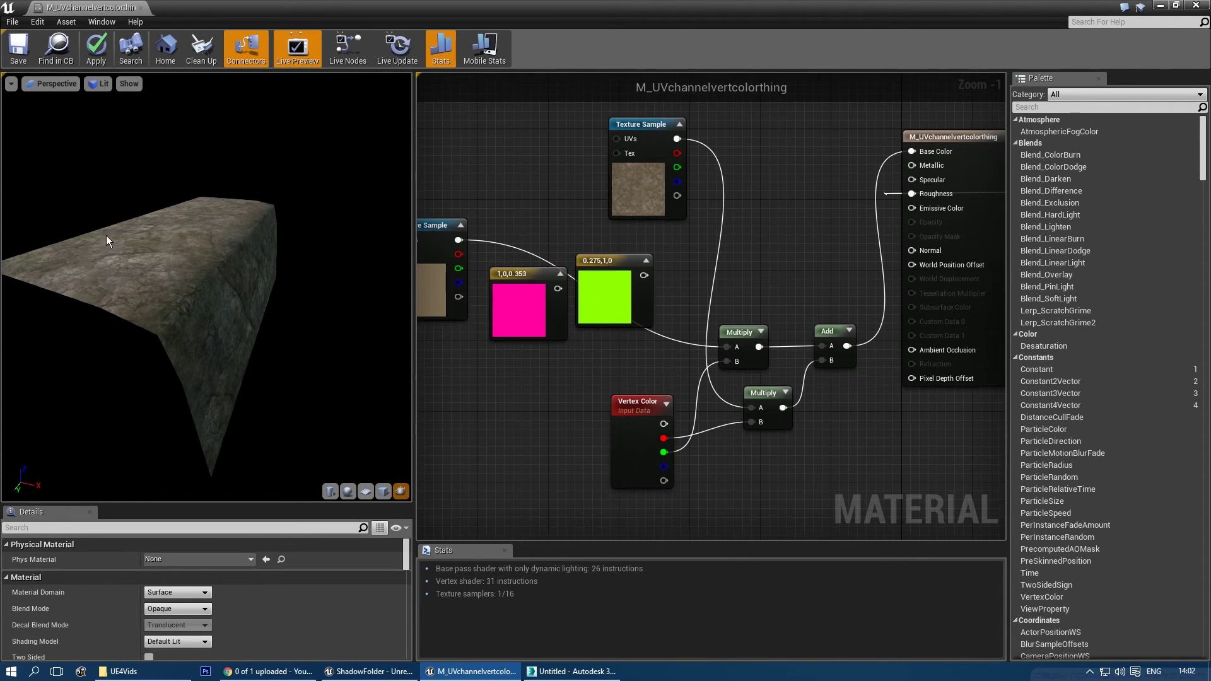
drag(106, 241, 117, 253)
right_drag(461, 373, 596, 391)
scroll(523, 327, down, 1)
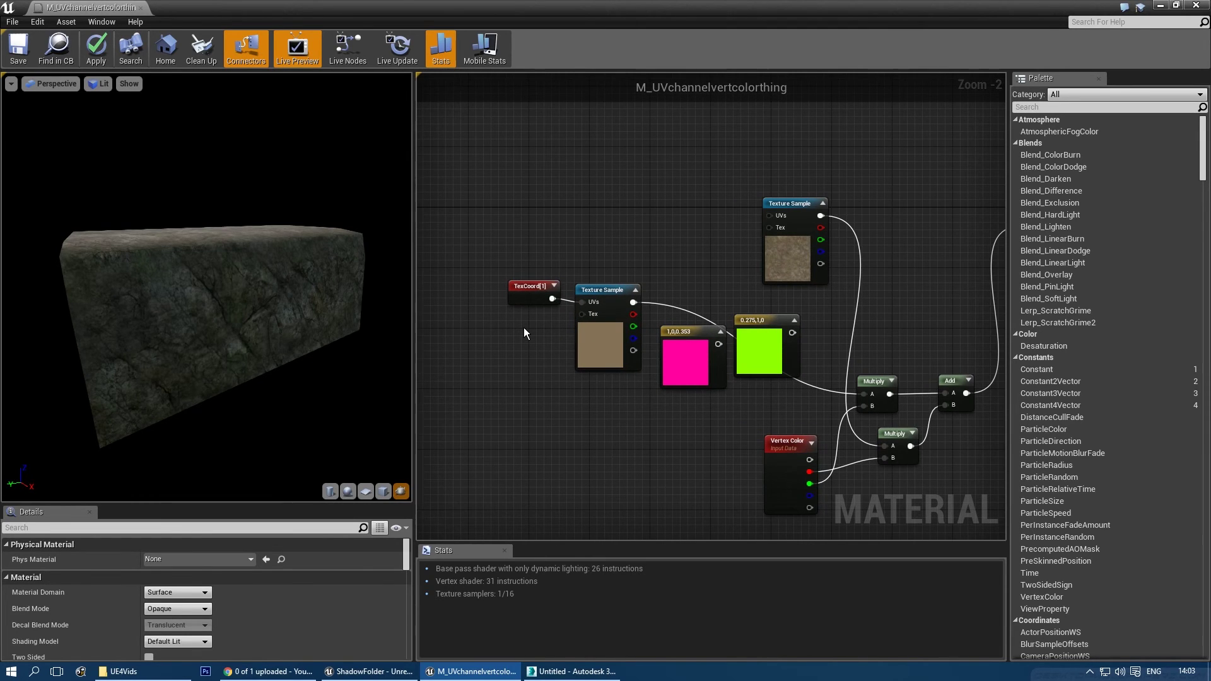
right_drag(548, 388, 486, 406)
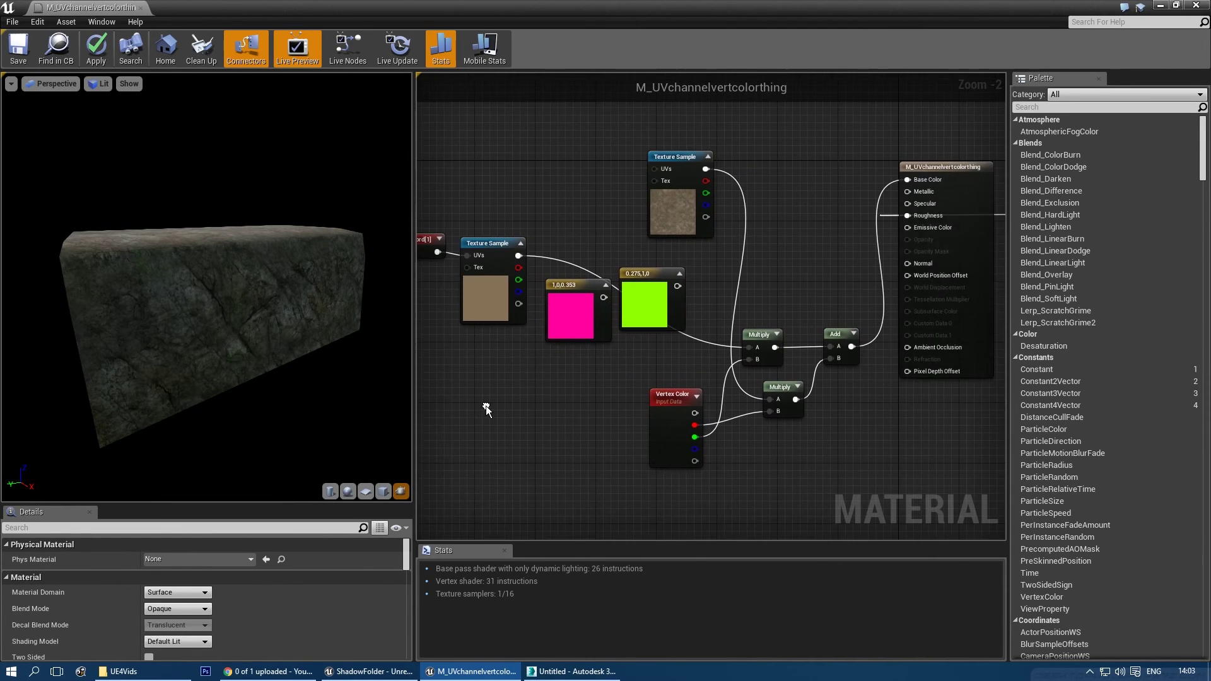
scroll(527, 391, up, 1)
right_drag(622, 398, 581, 396)
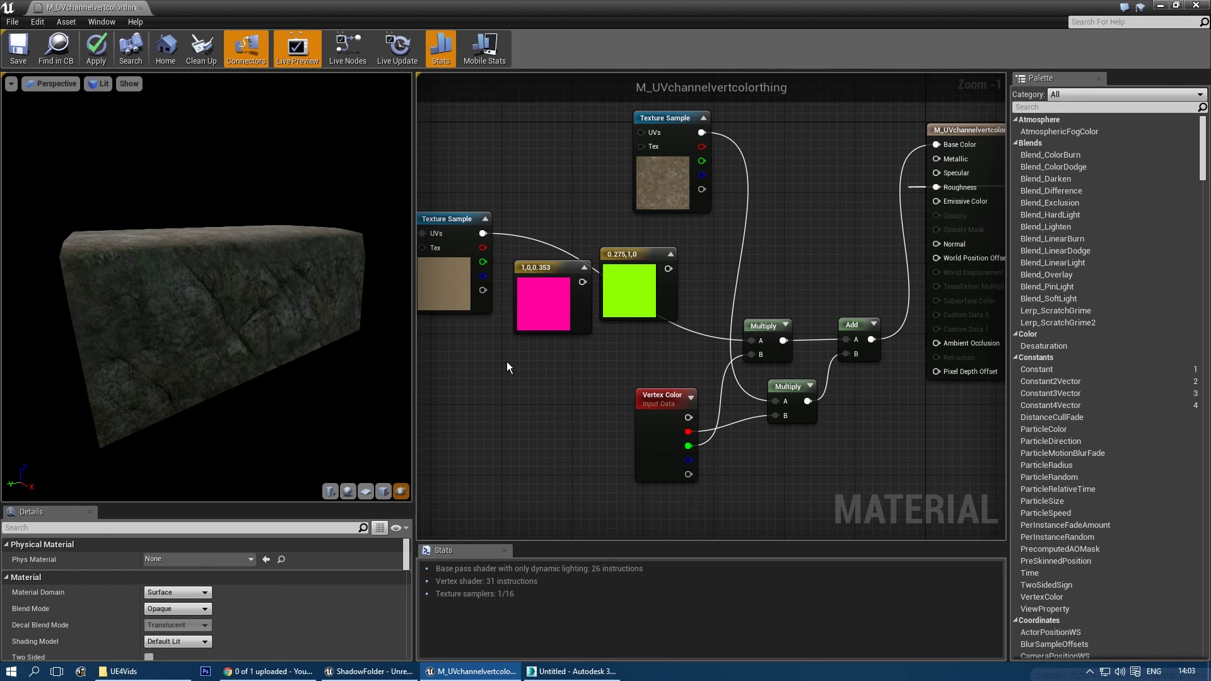
right_drag(837, 242, 785, 216)
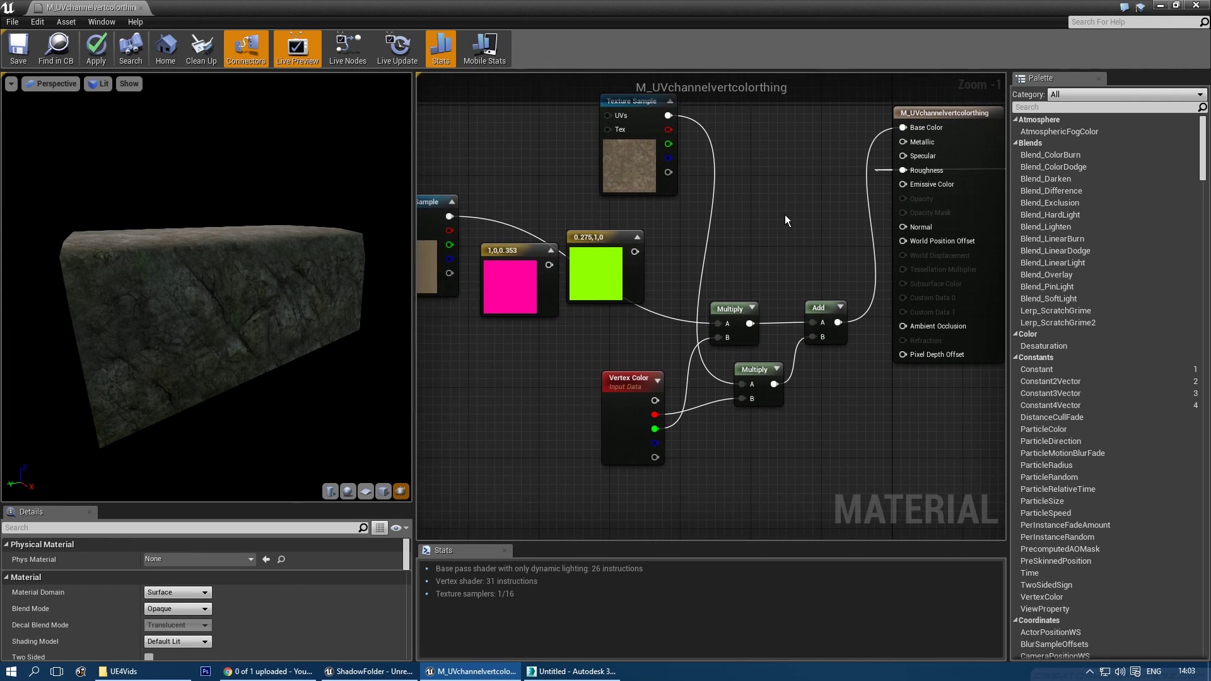